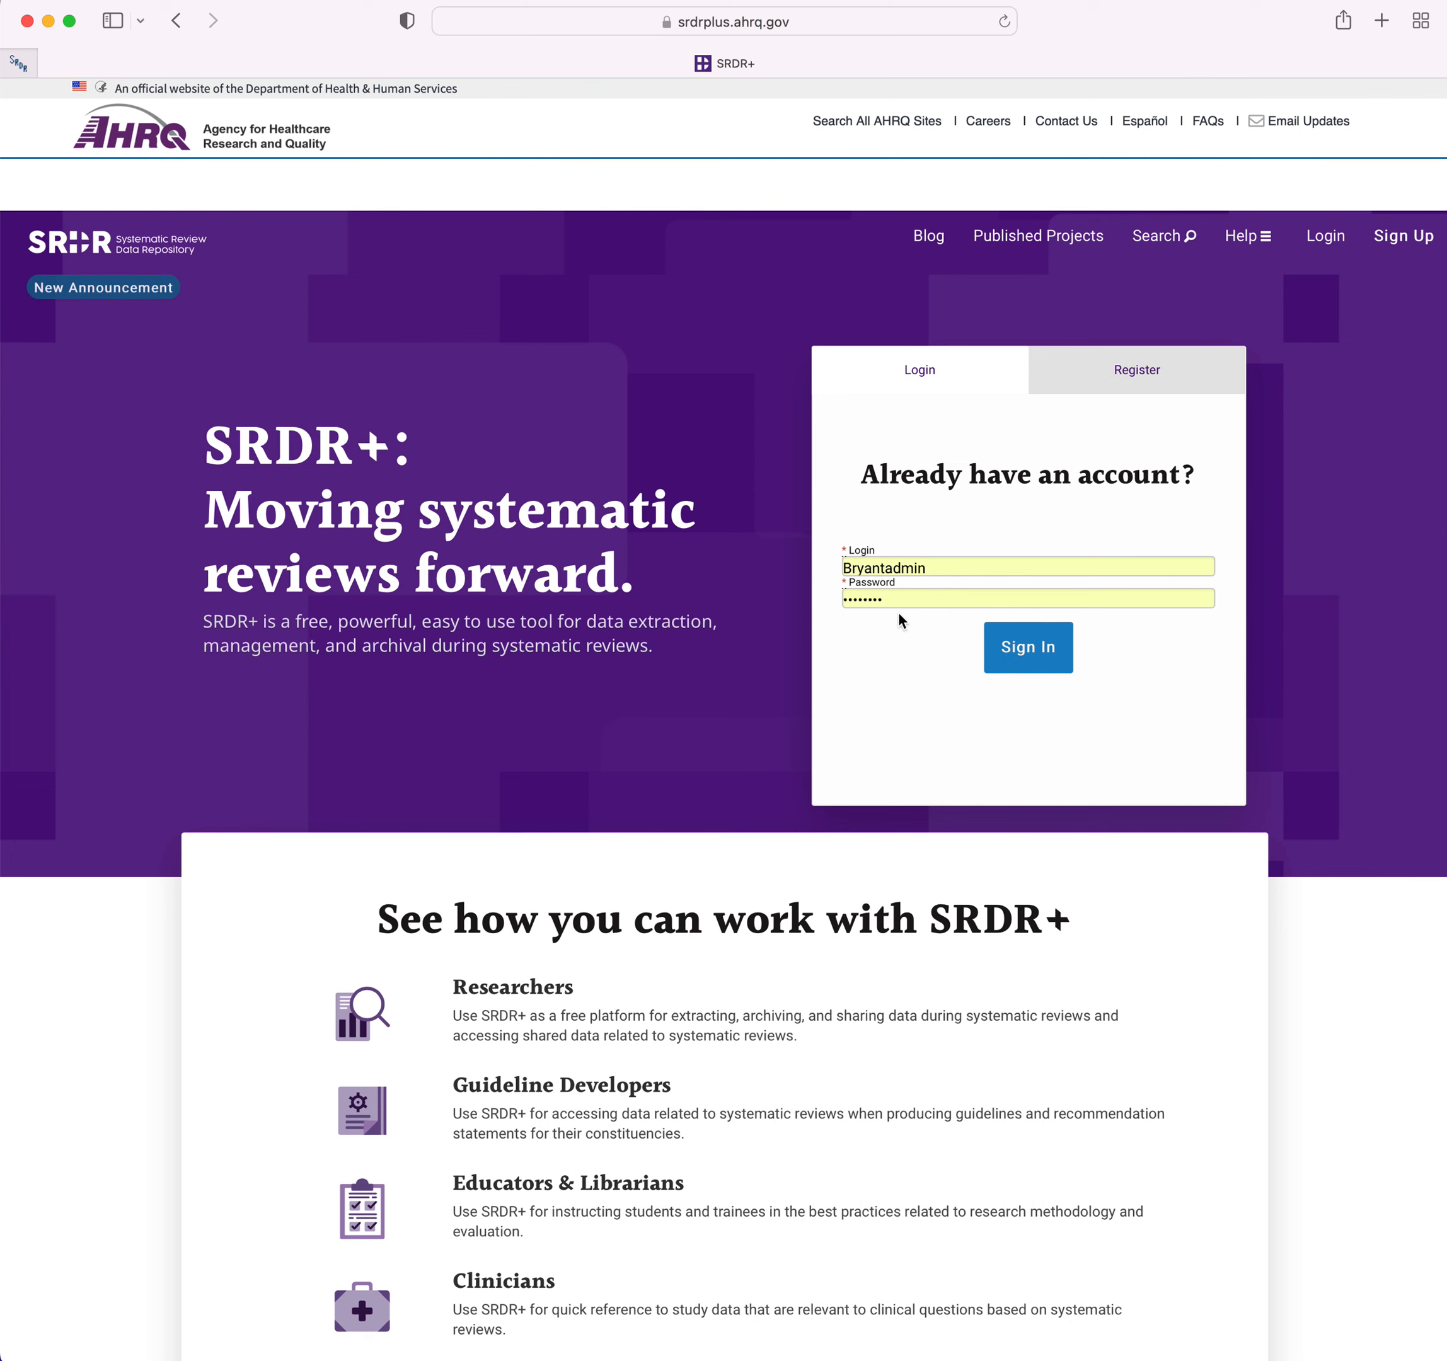
Sign in and open the extraction form of the Blood Pressure Targets in CKD* project, searching the projects for *.
click(1032, 647)
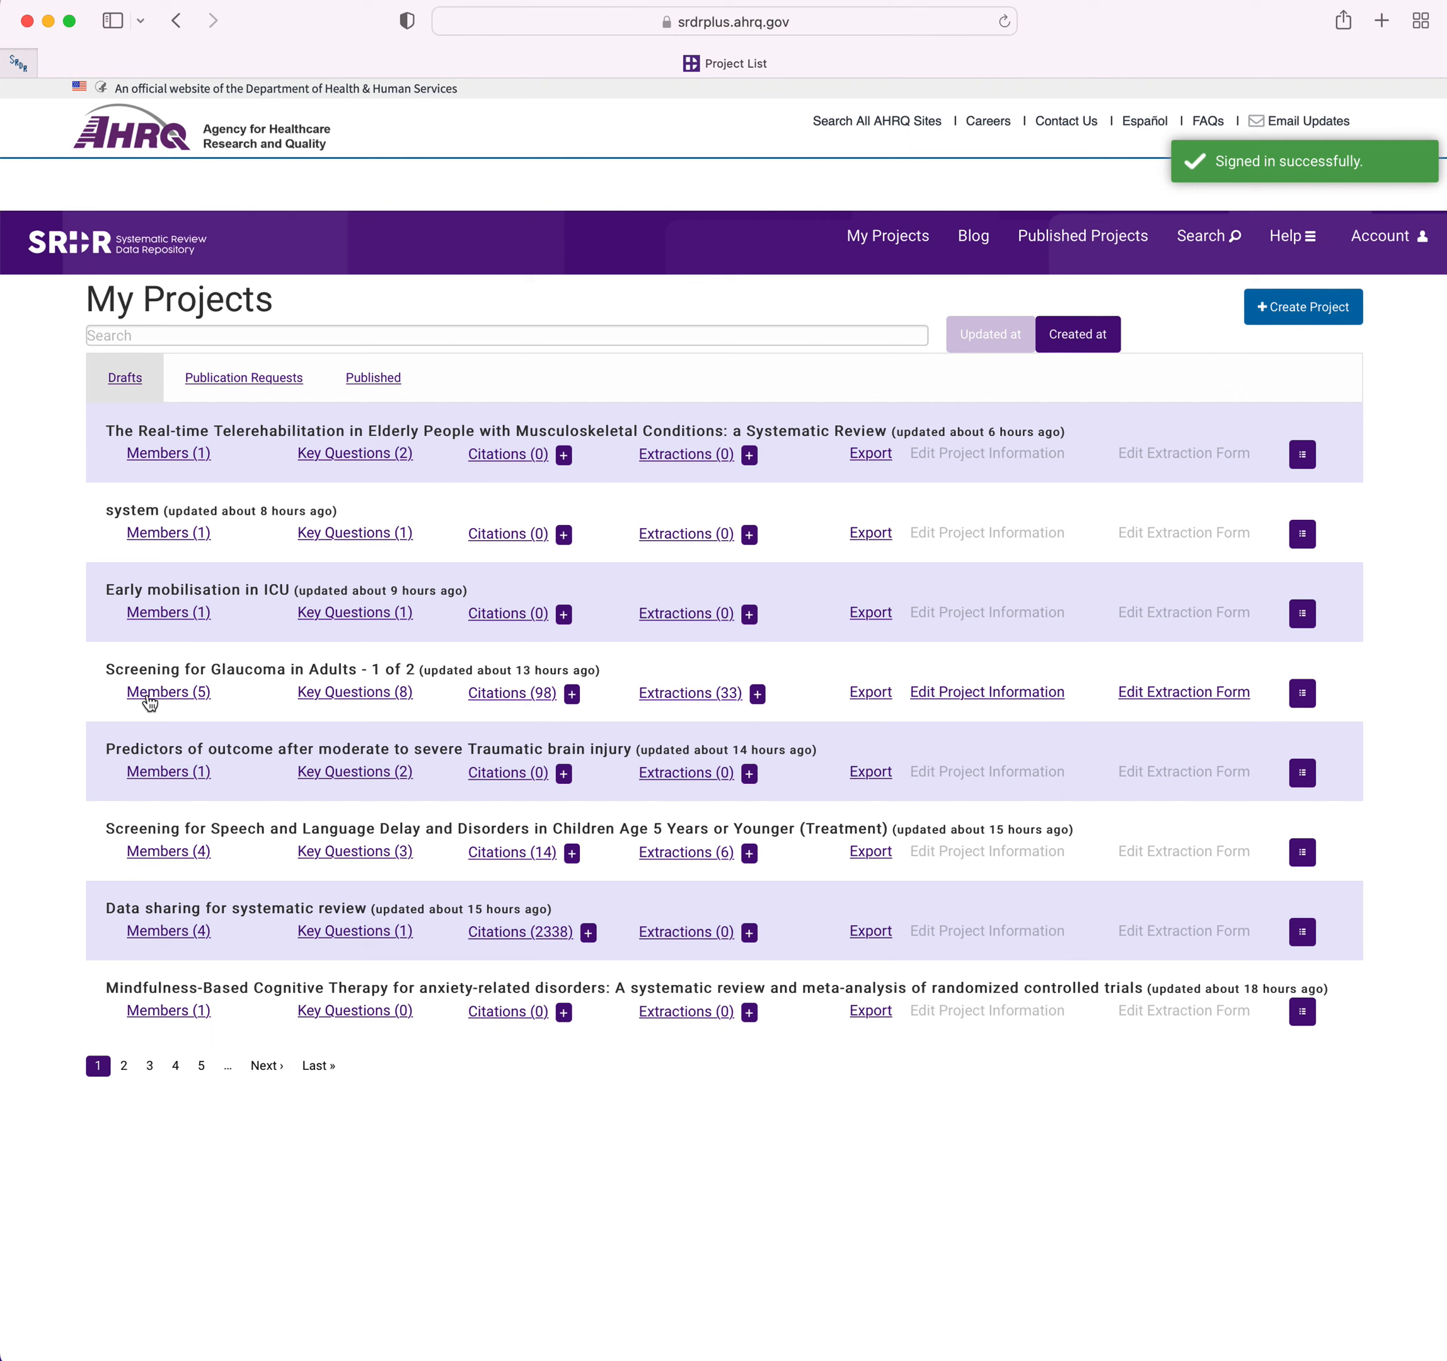
click(186, 336)
text(*)
key(Return)
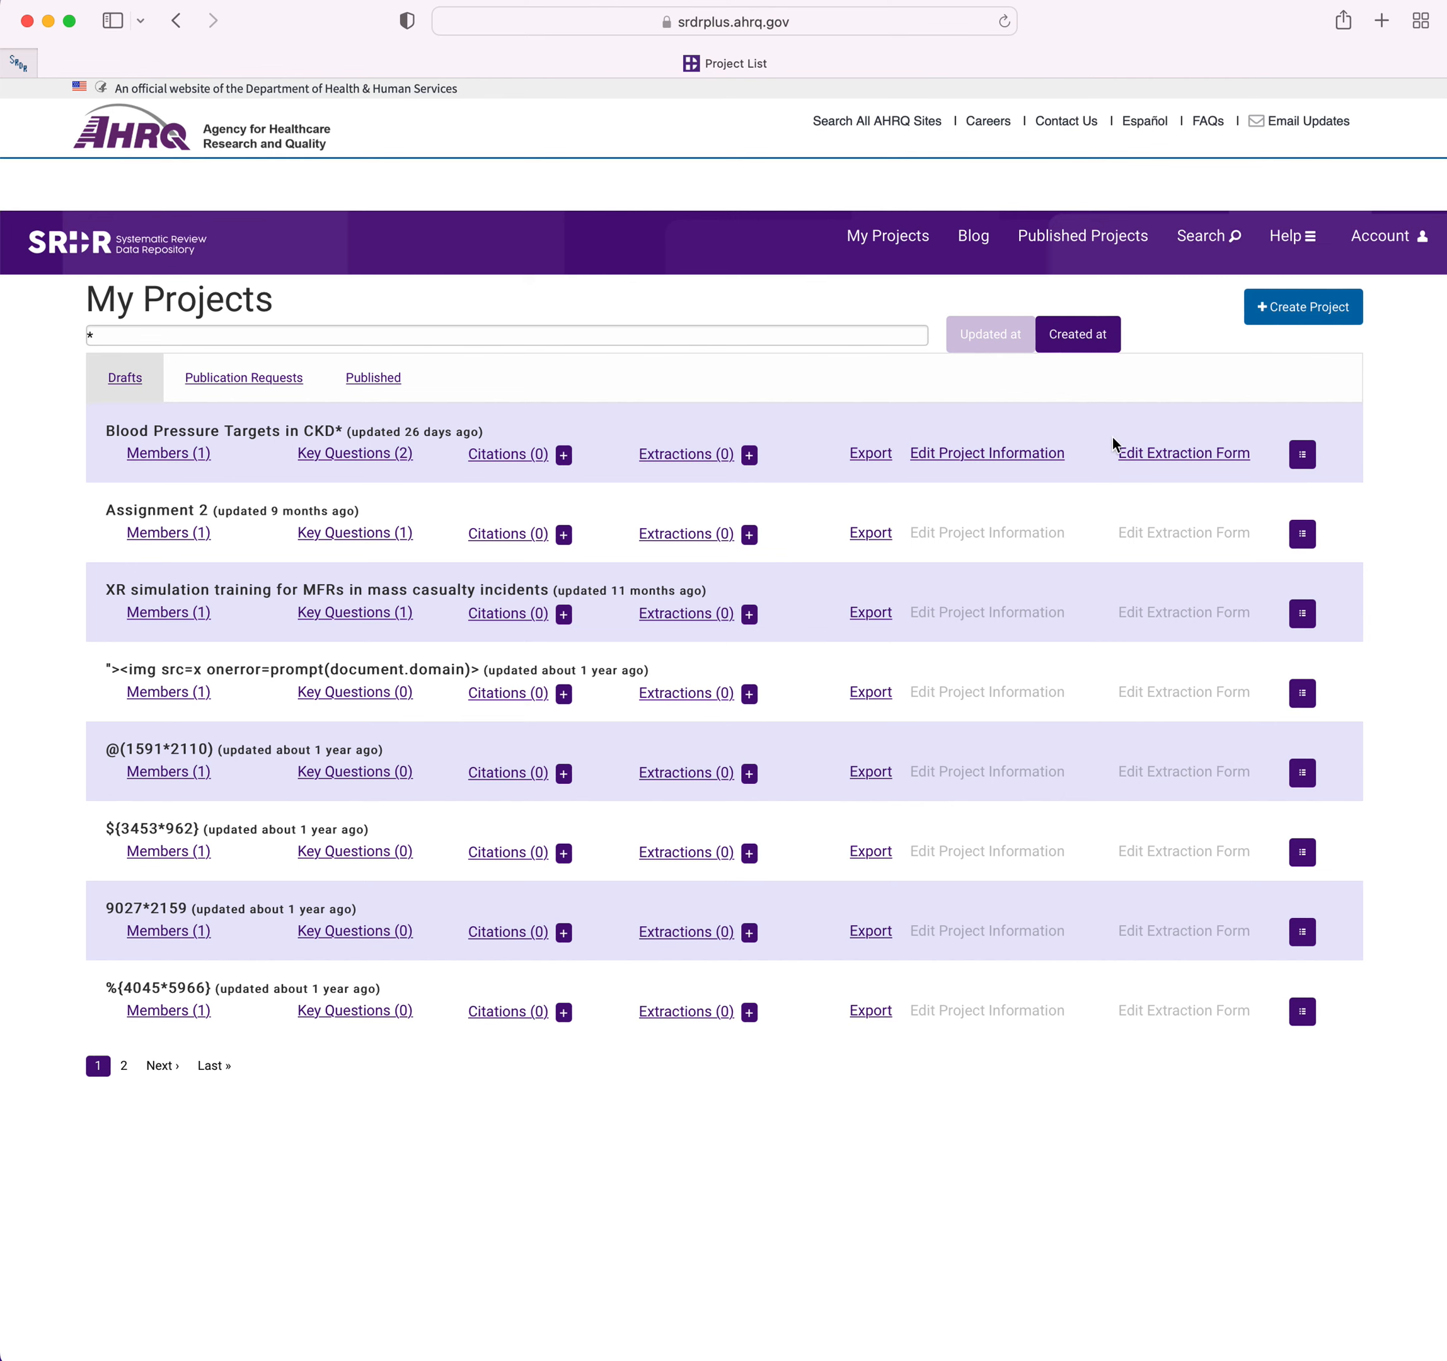
click(1151, 448)
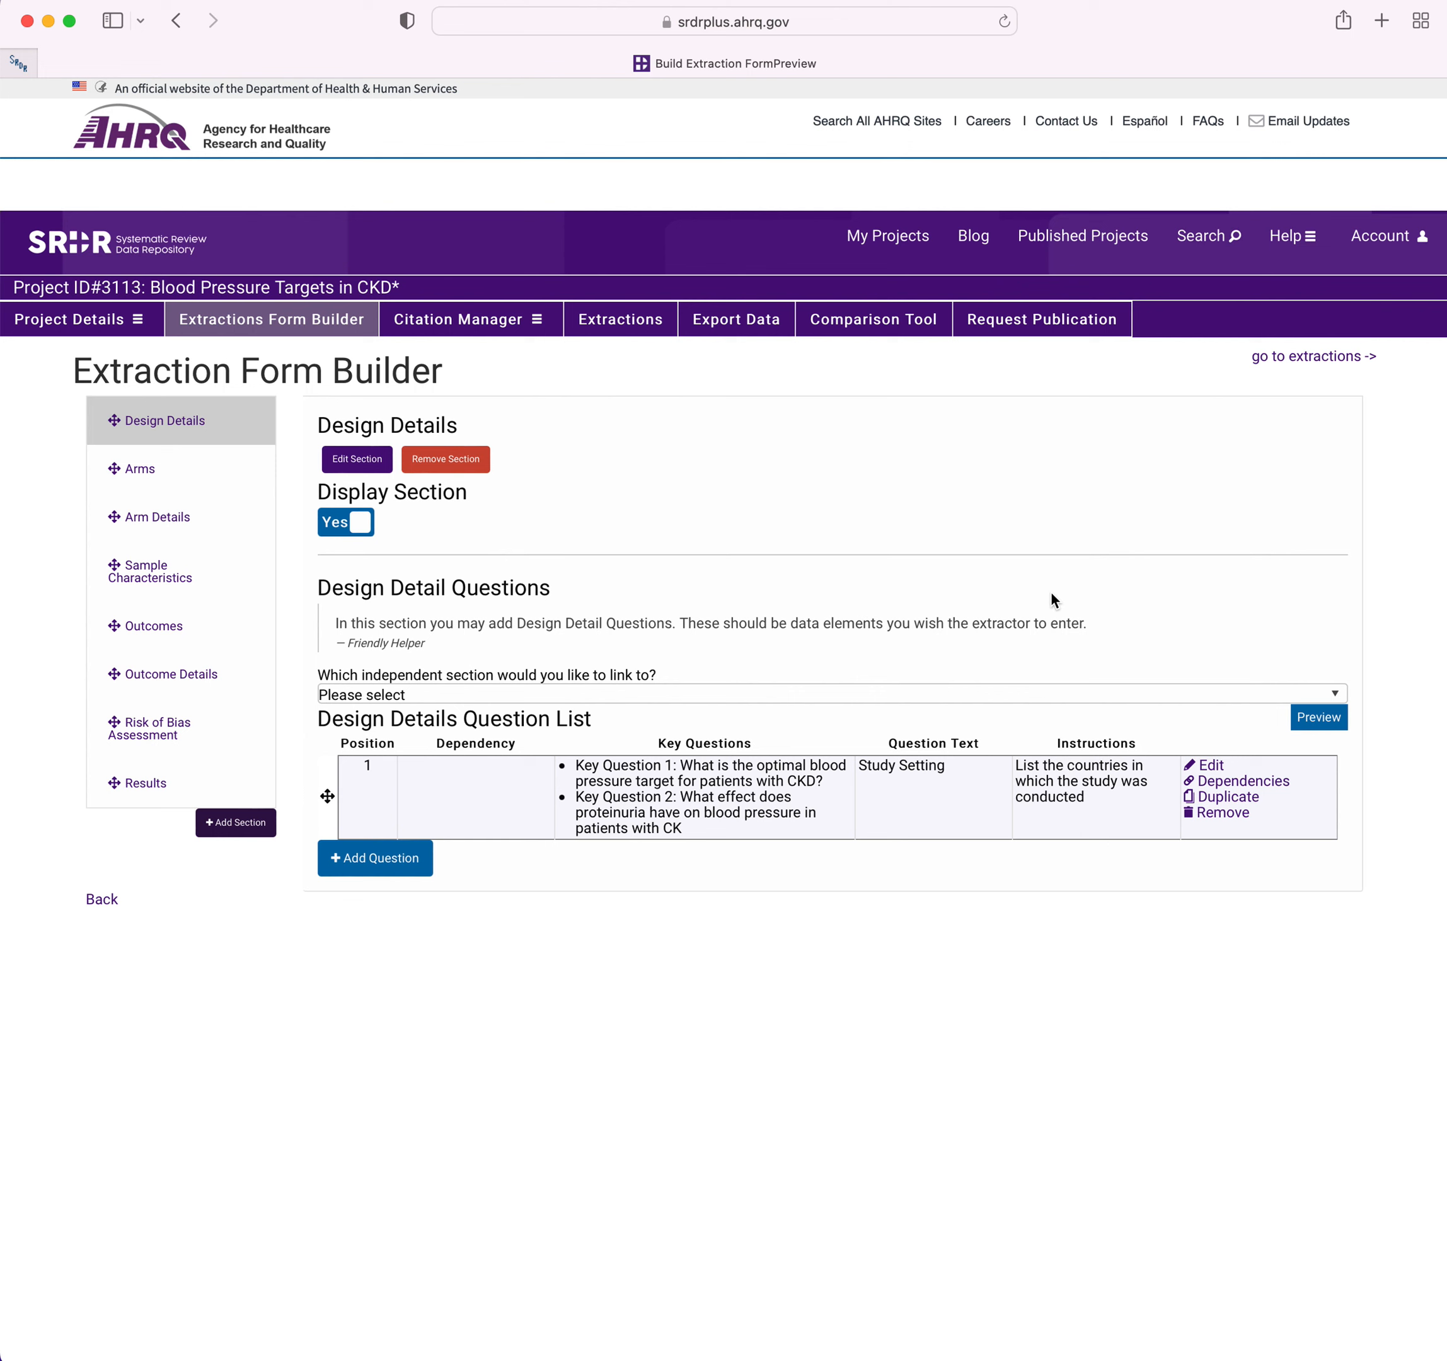
Add a Design Details question with the text Inclusion criteria and exclude Key Question 2 from its associated key questions.
click(391, 872)
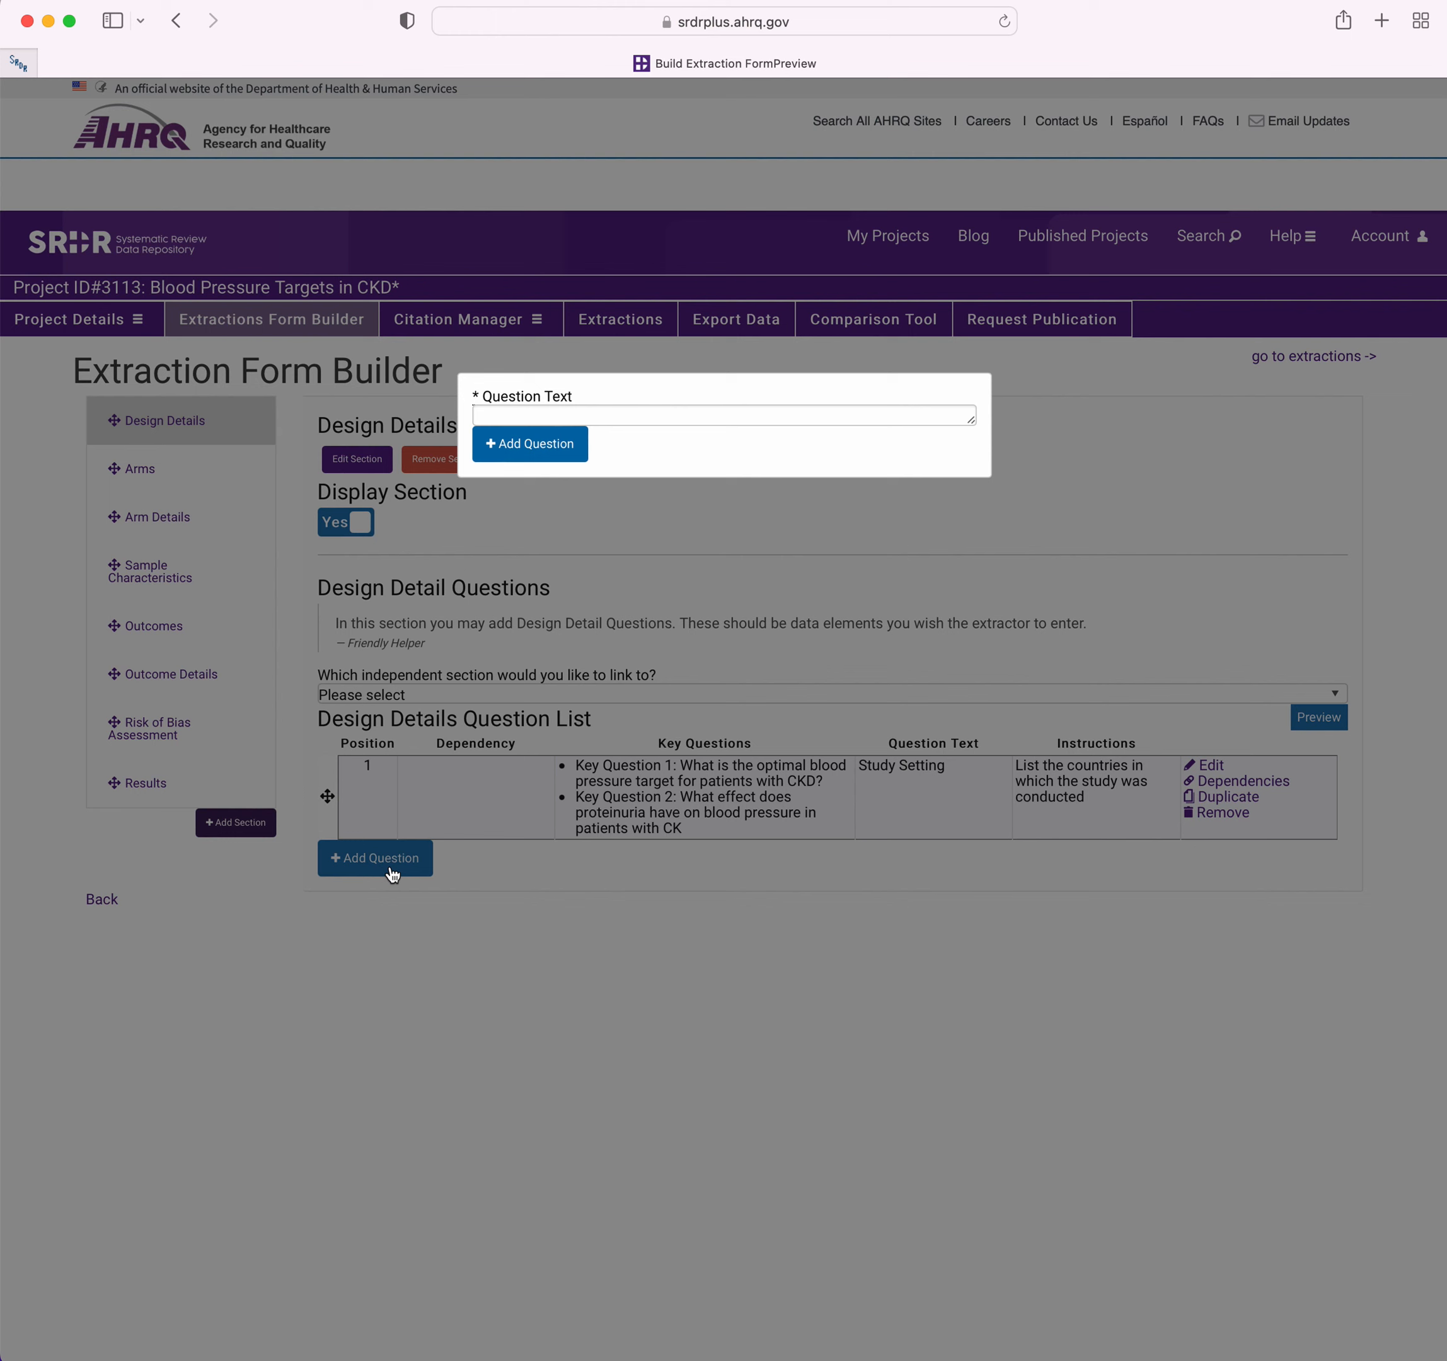
click(633, 406)
text(Inclusion criteria)
click(543, 464)
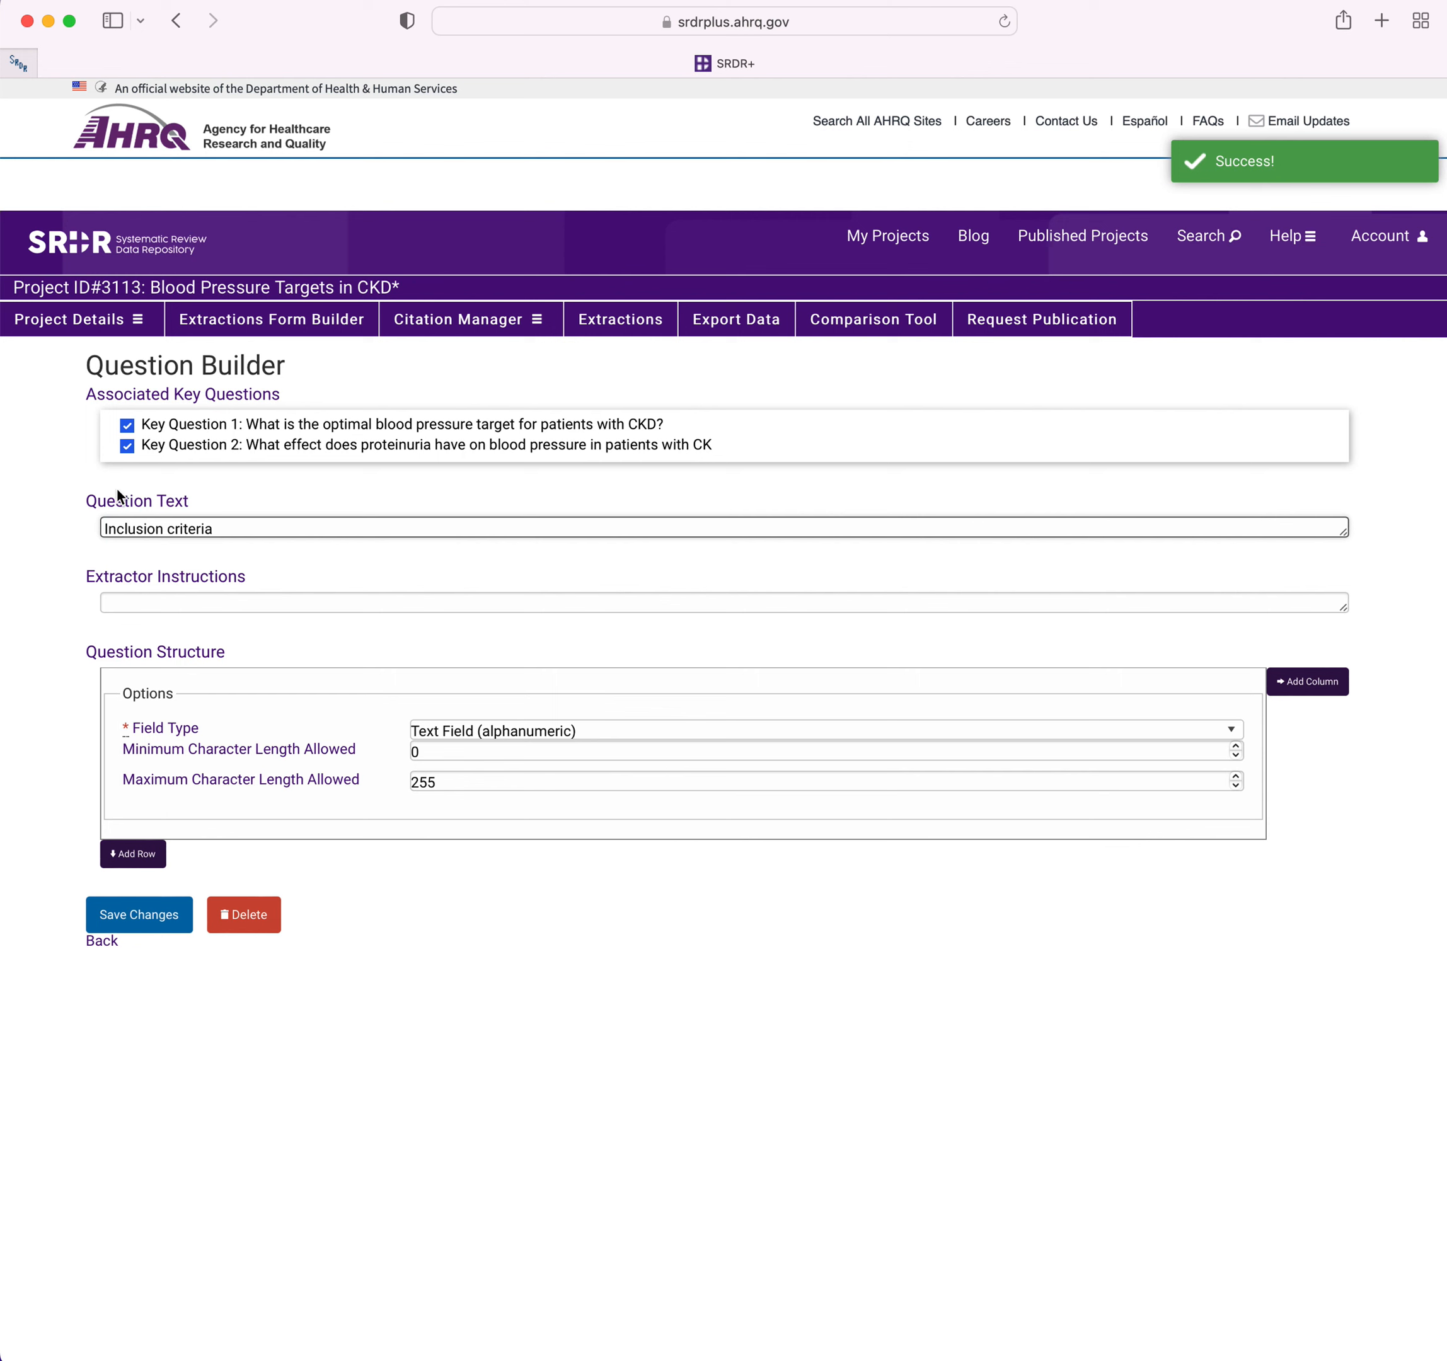
click(127, 445)
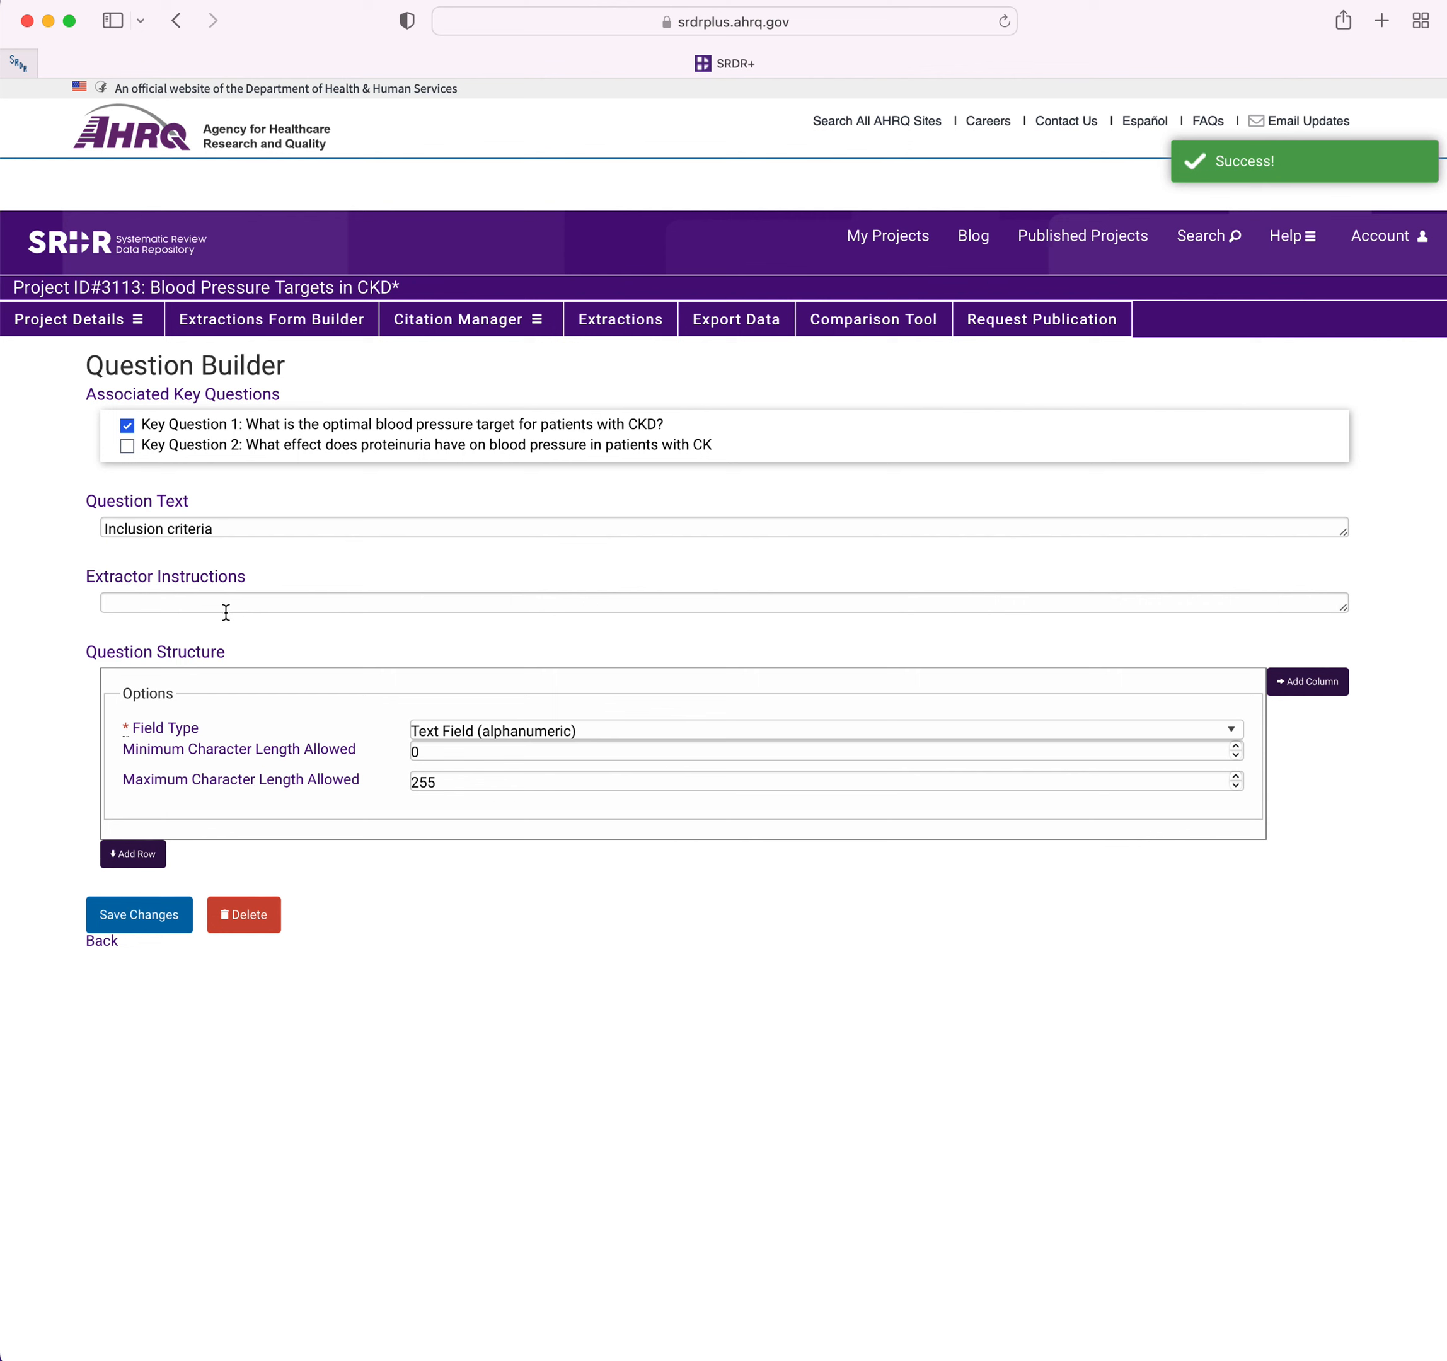
Add a second column and row to the question structure, setting row one's second cell to Numeric Field and row two's first cell to Dropdown.
click(541, 733)
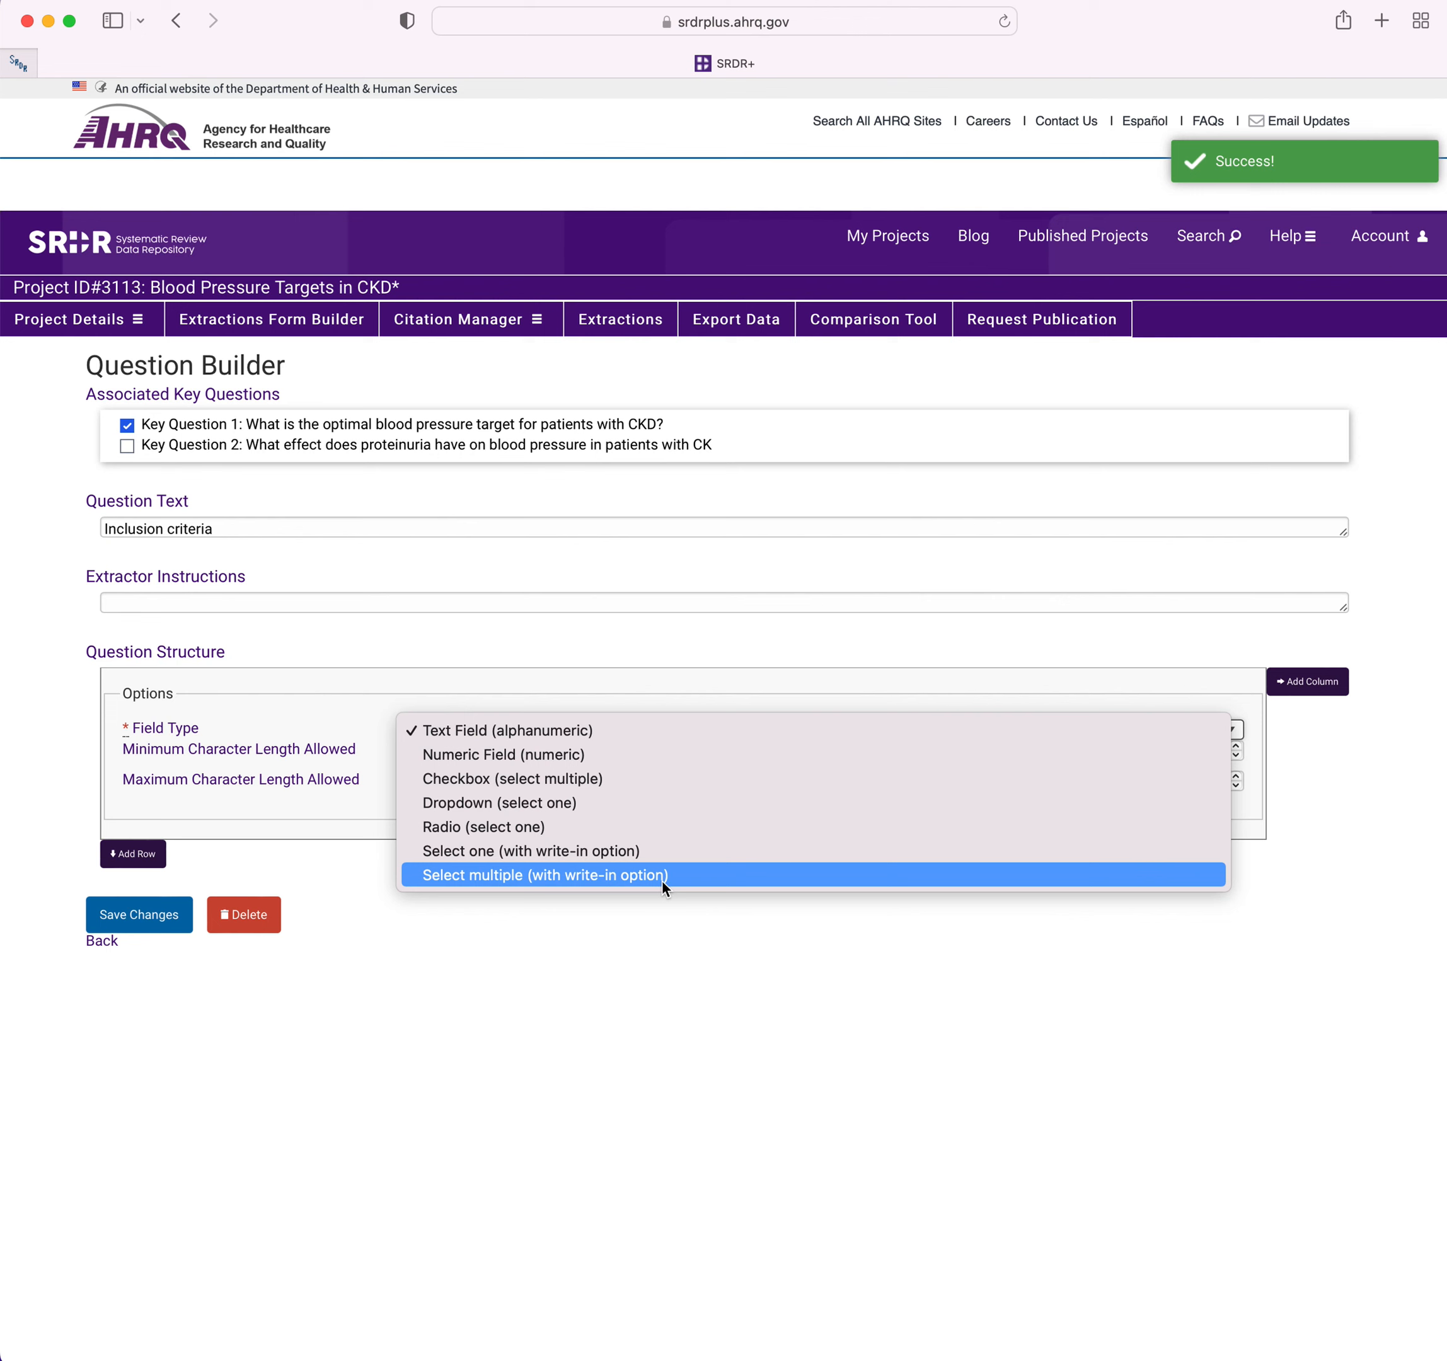
click(630, 952)
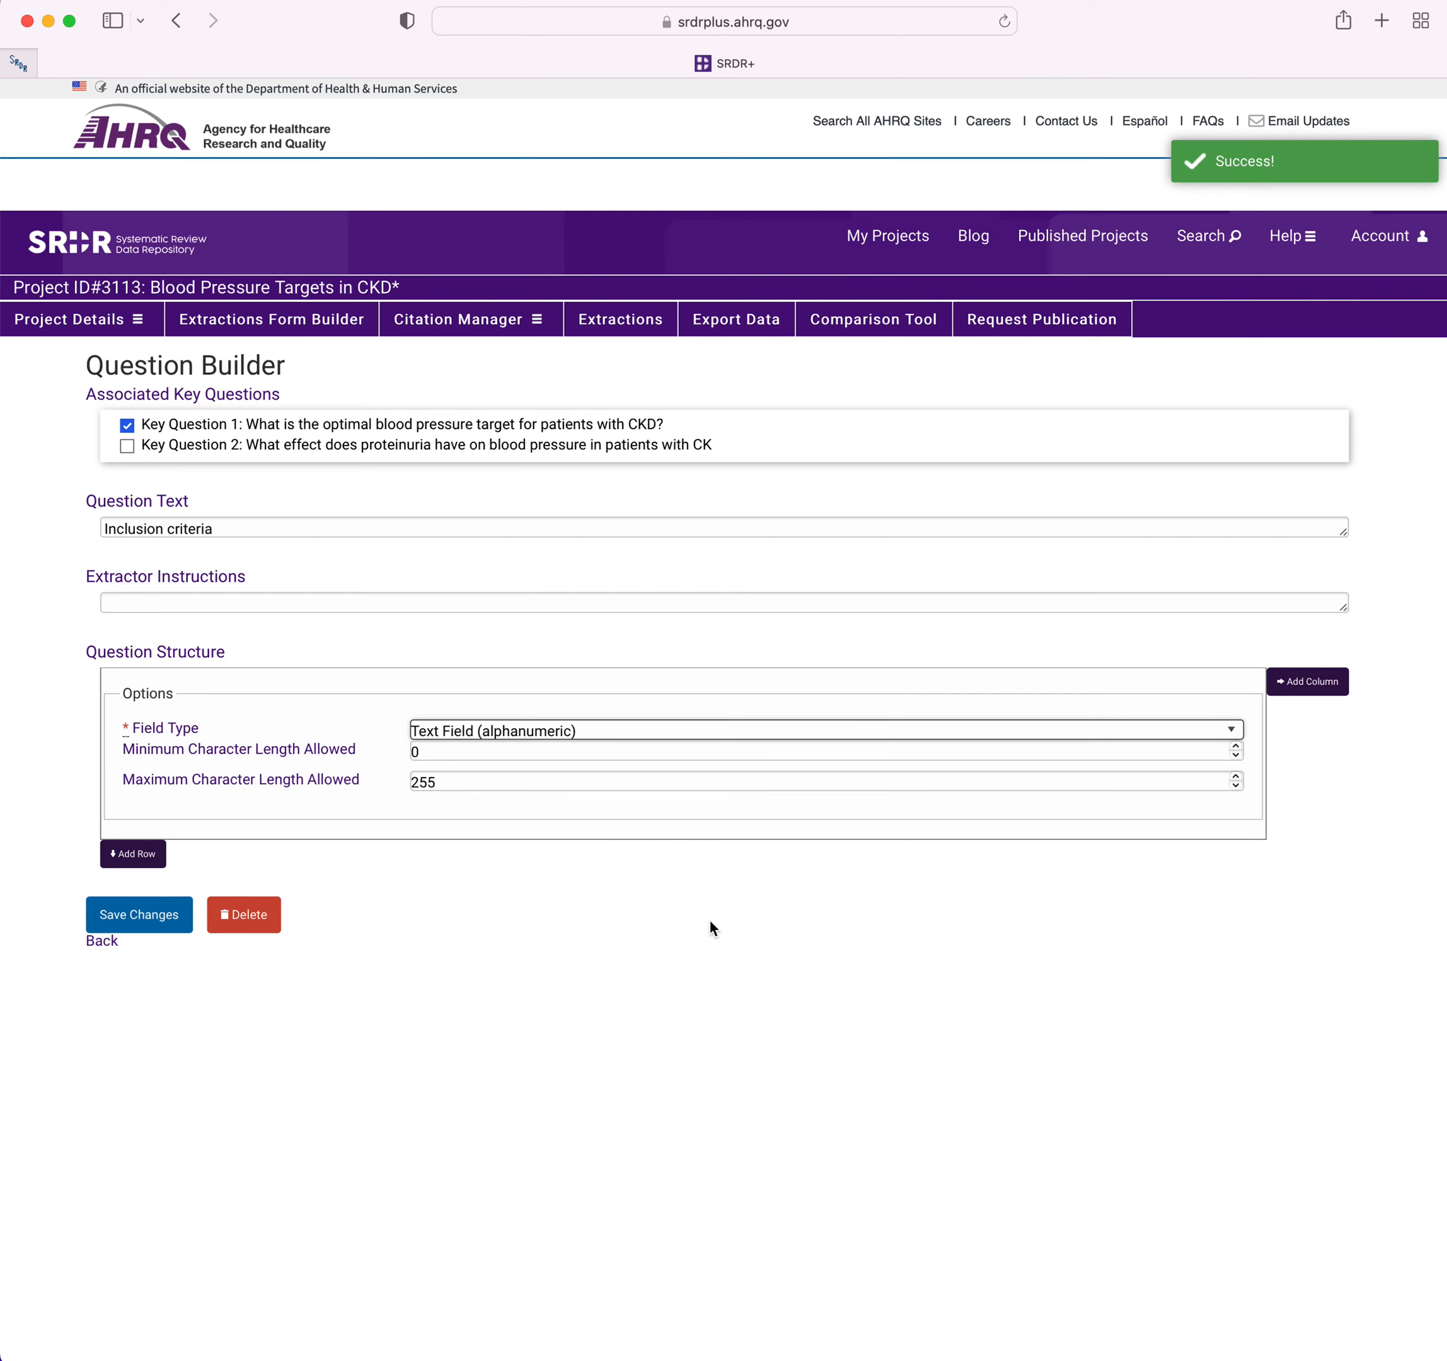
click(1305, 681)
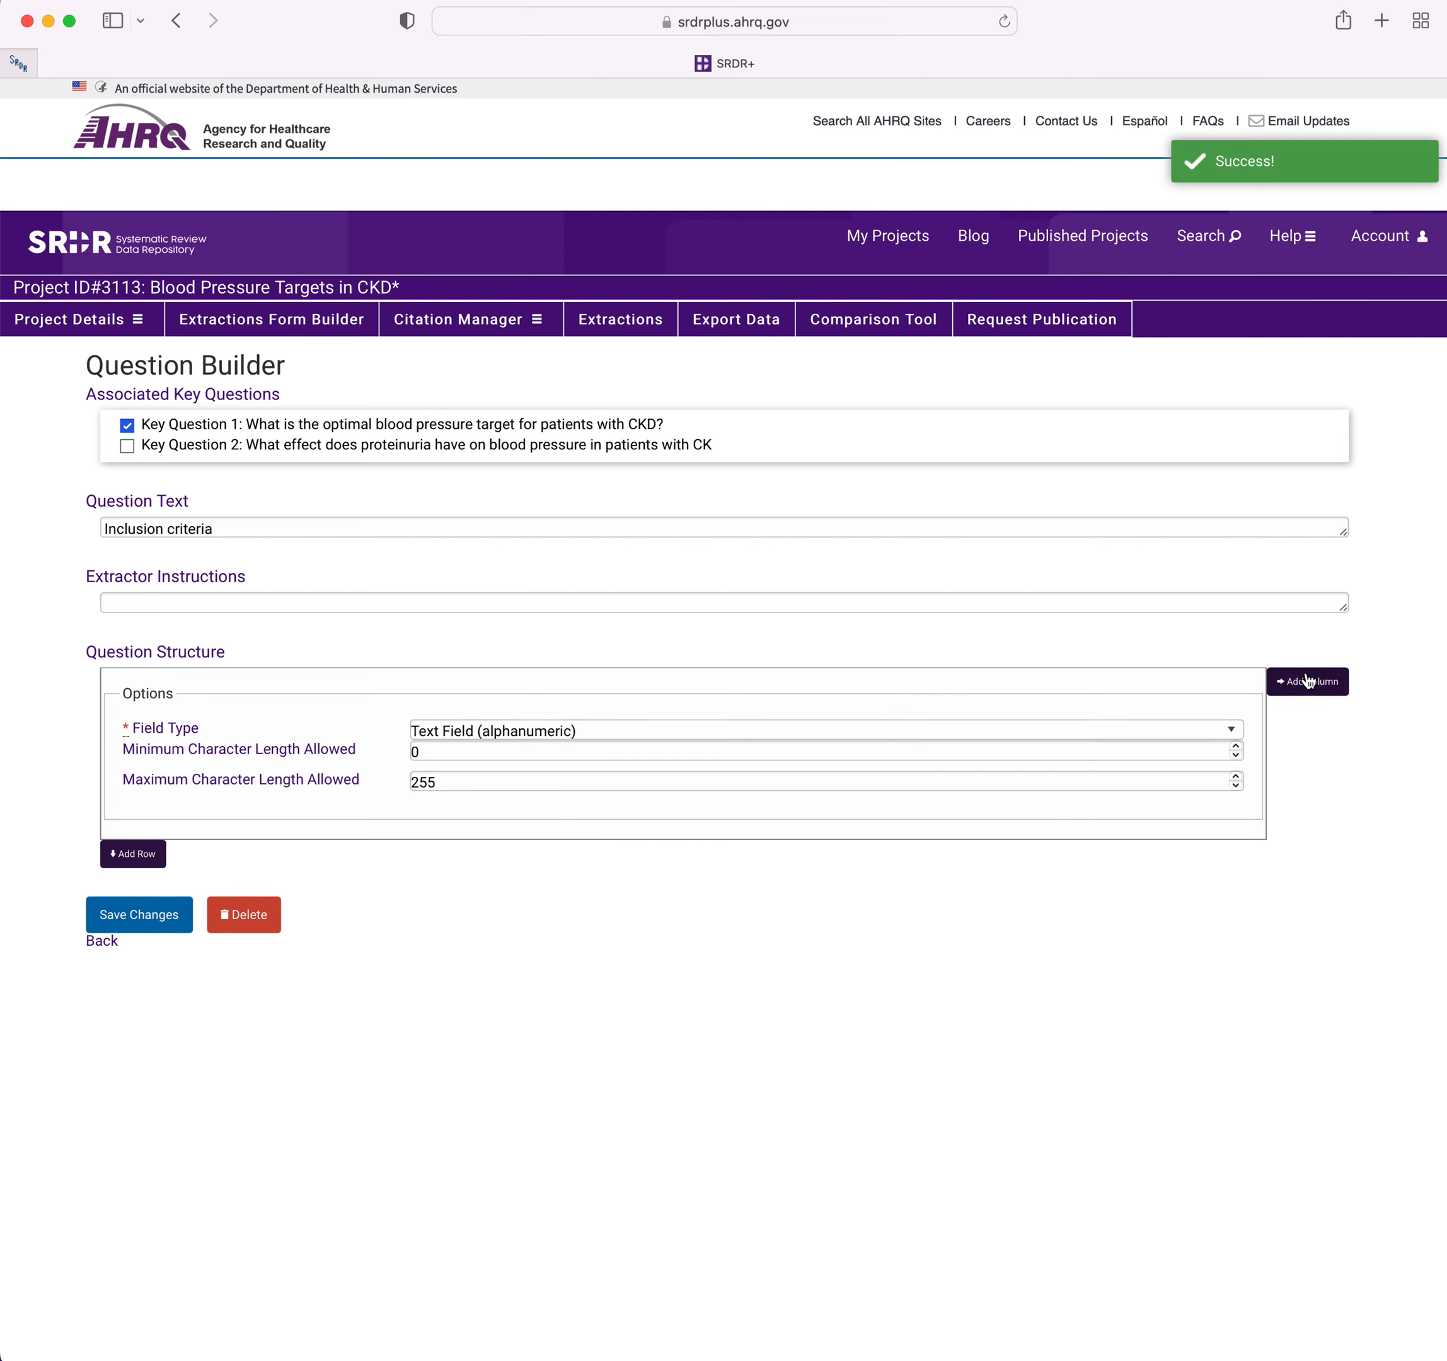
click(138, 972)
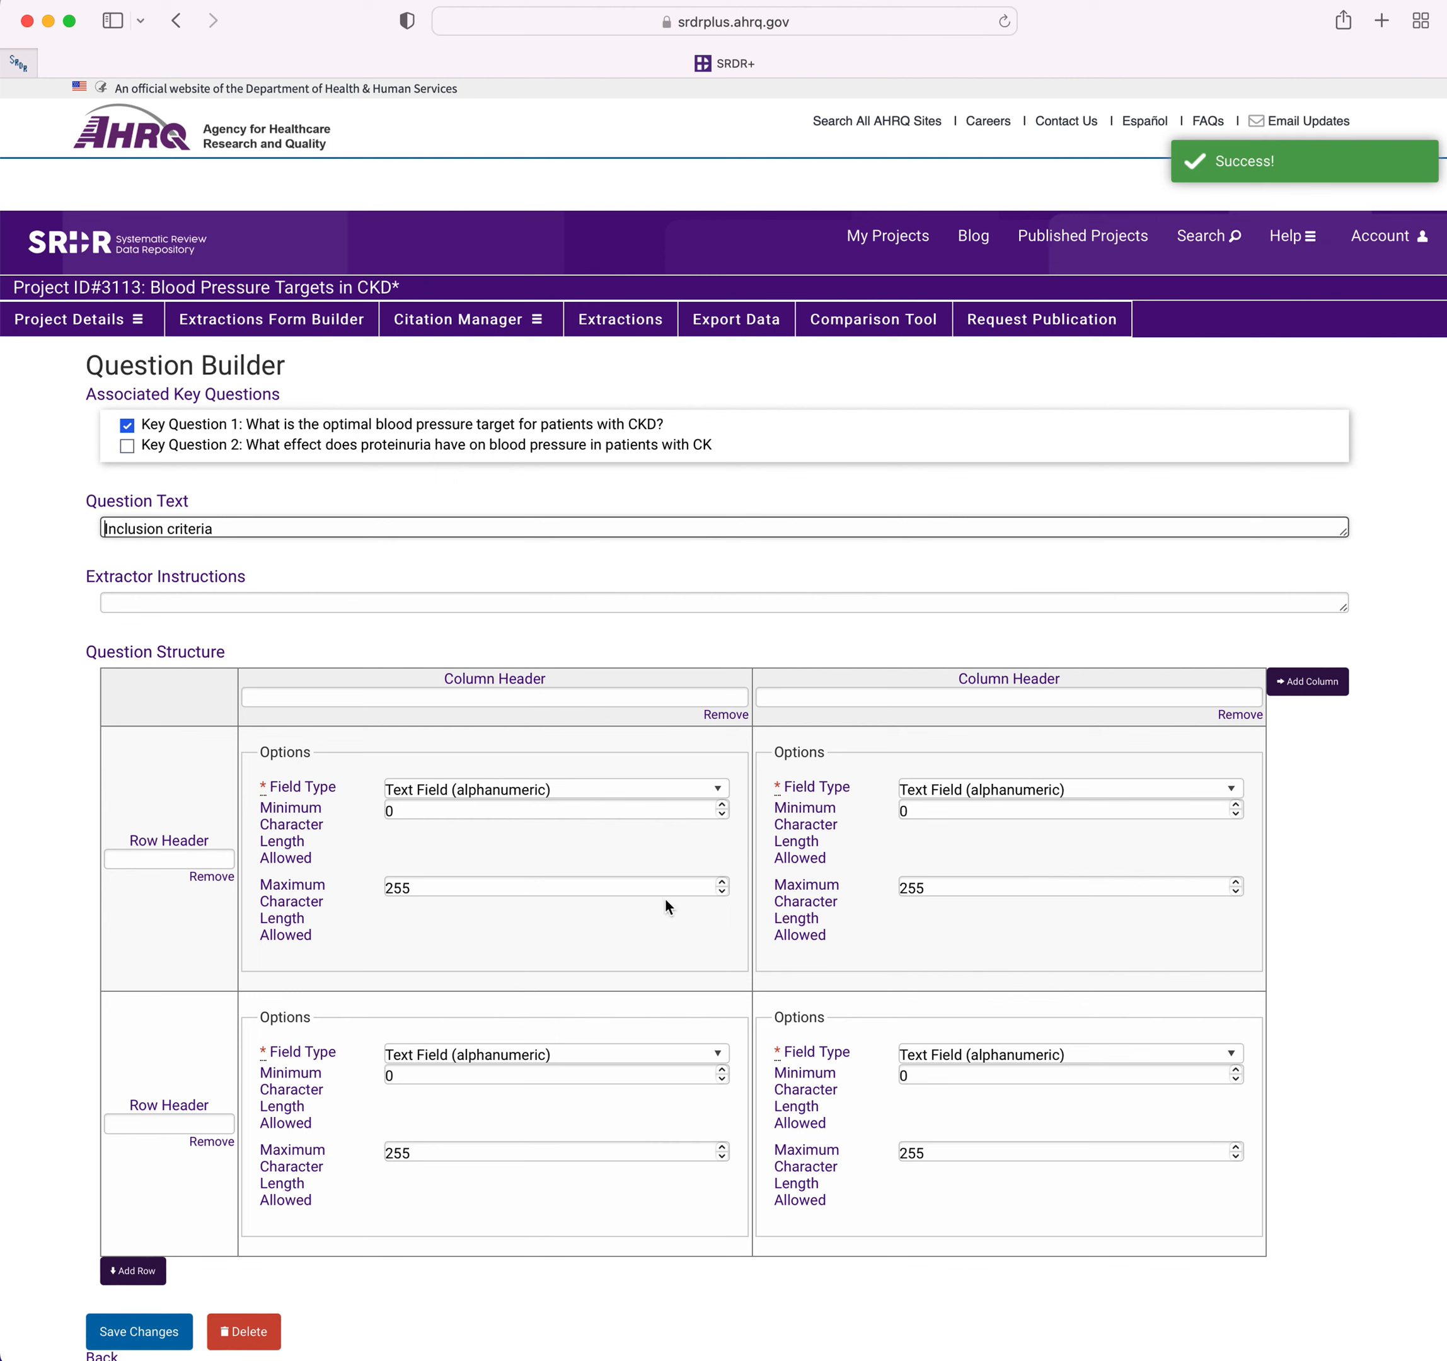
click(1021, 791)
click(1008, 810)
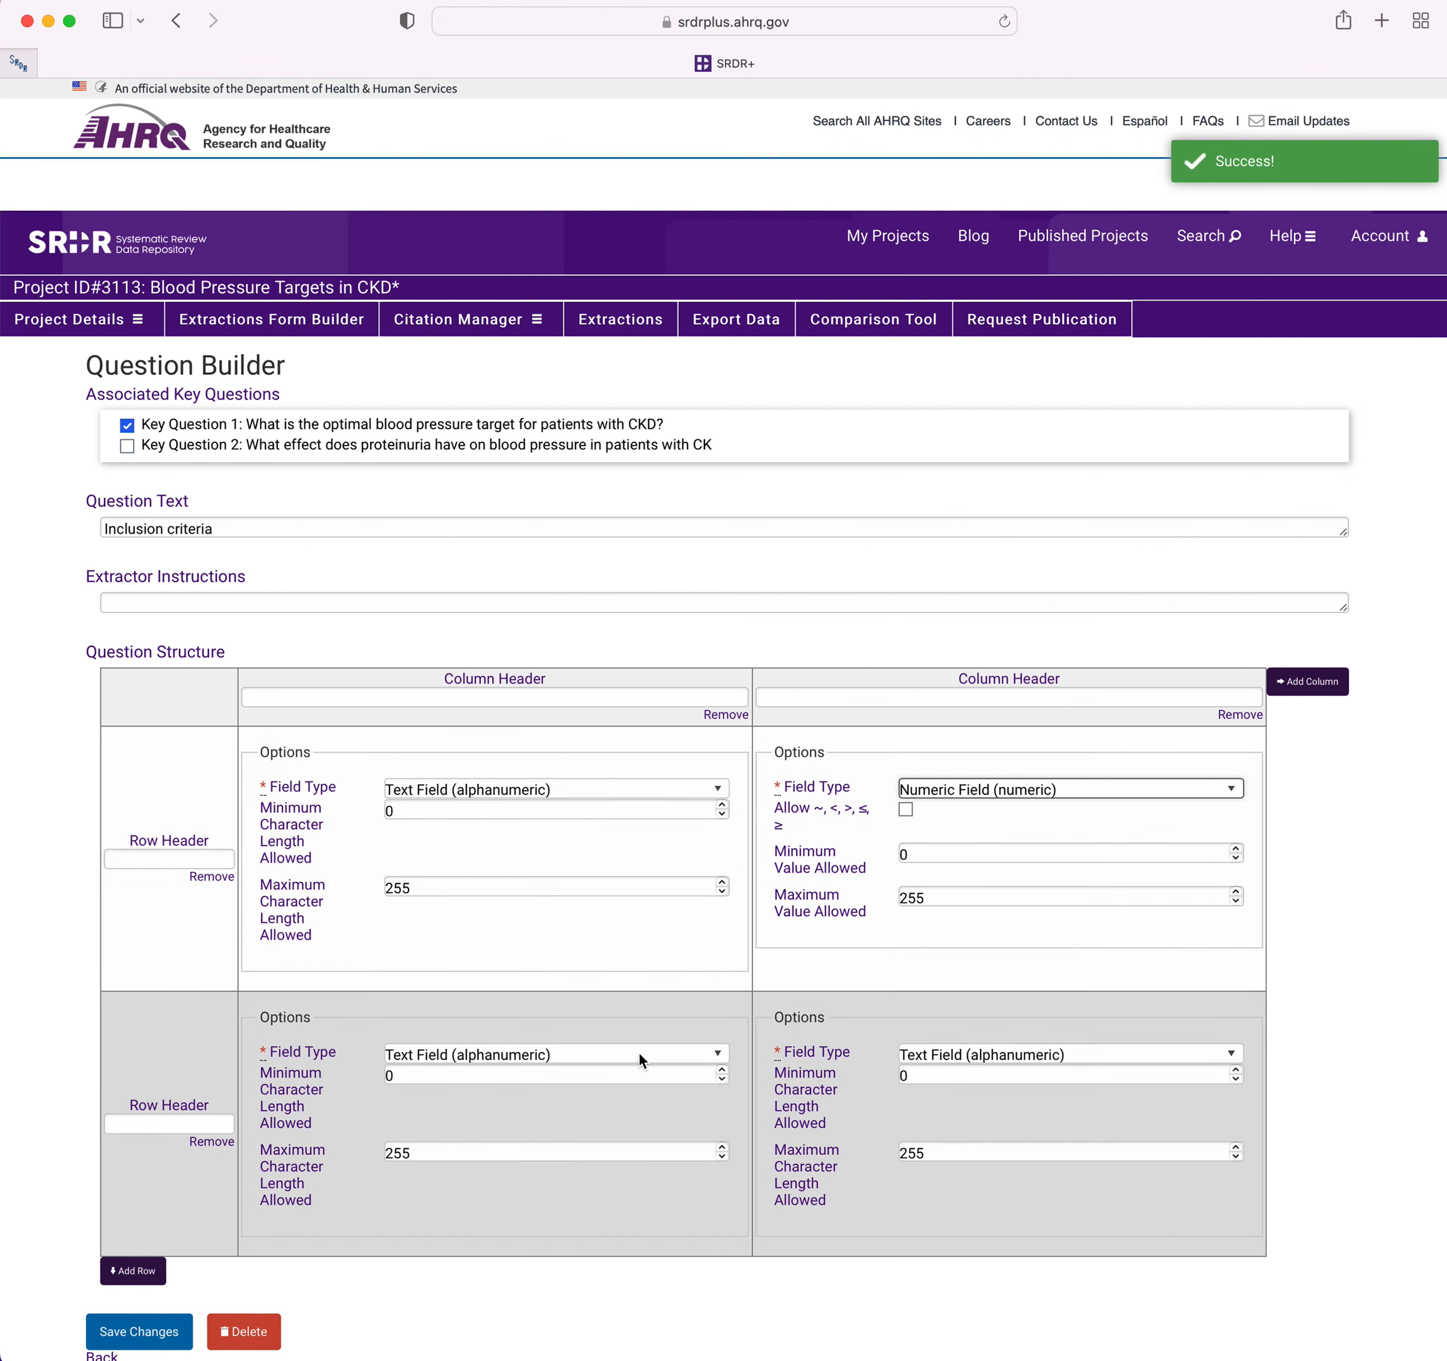
click(639, 1052)
click(585, 1127)
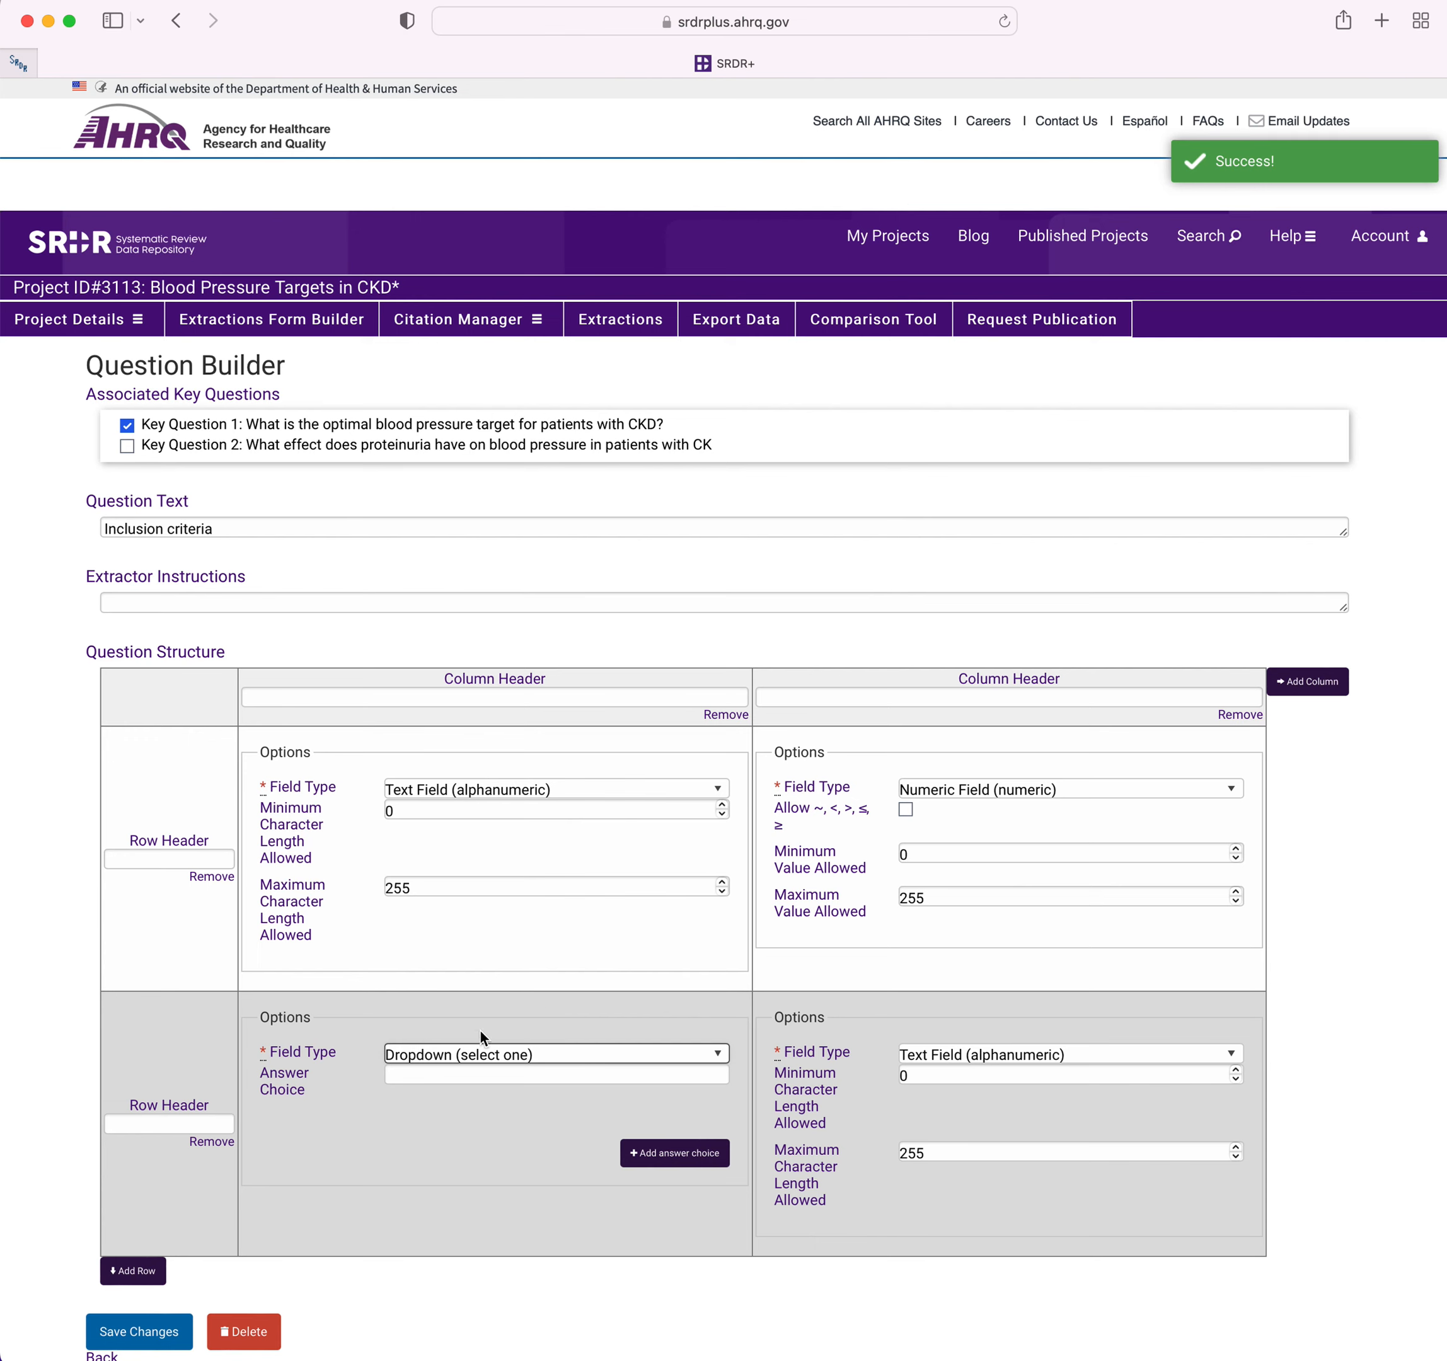
Remove the second row and the second column from the Inclusion criteria question's structure.
click(214, 1142)
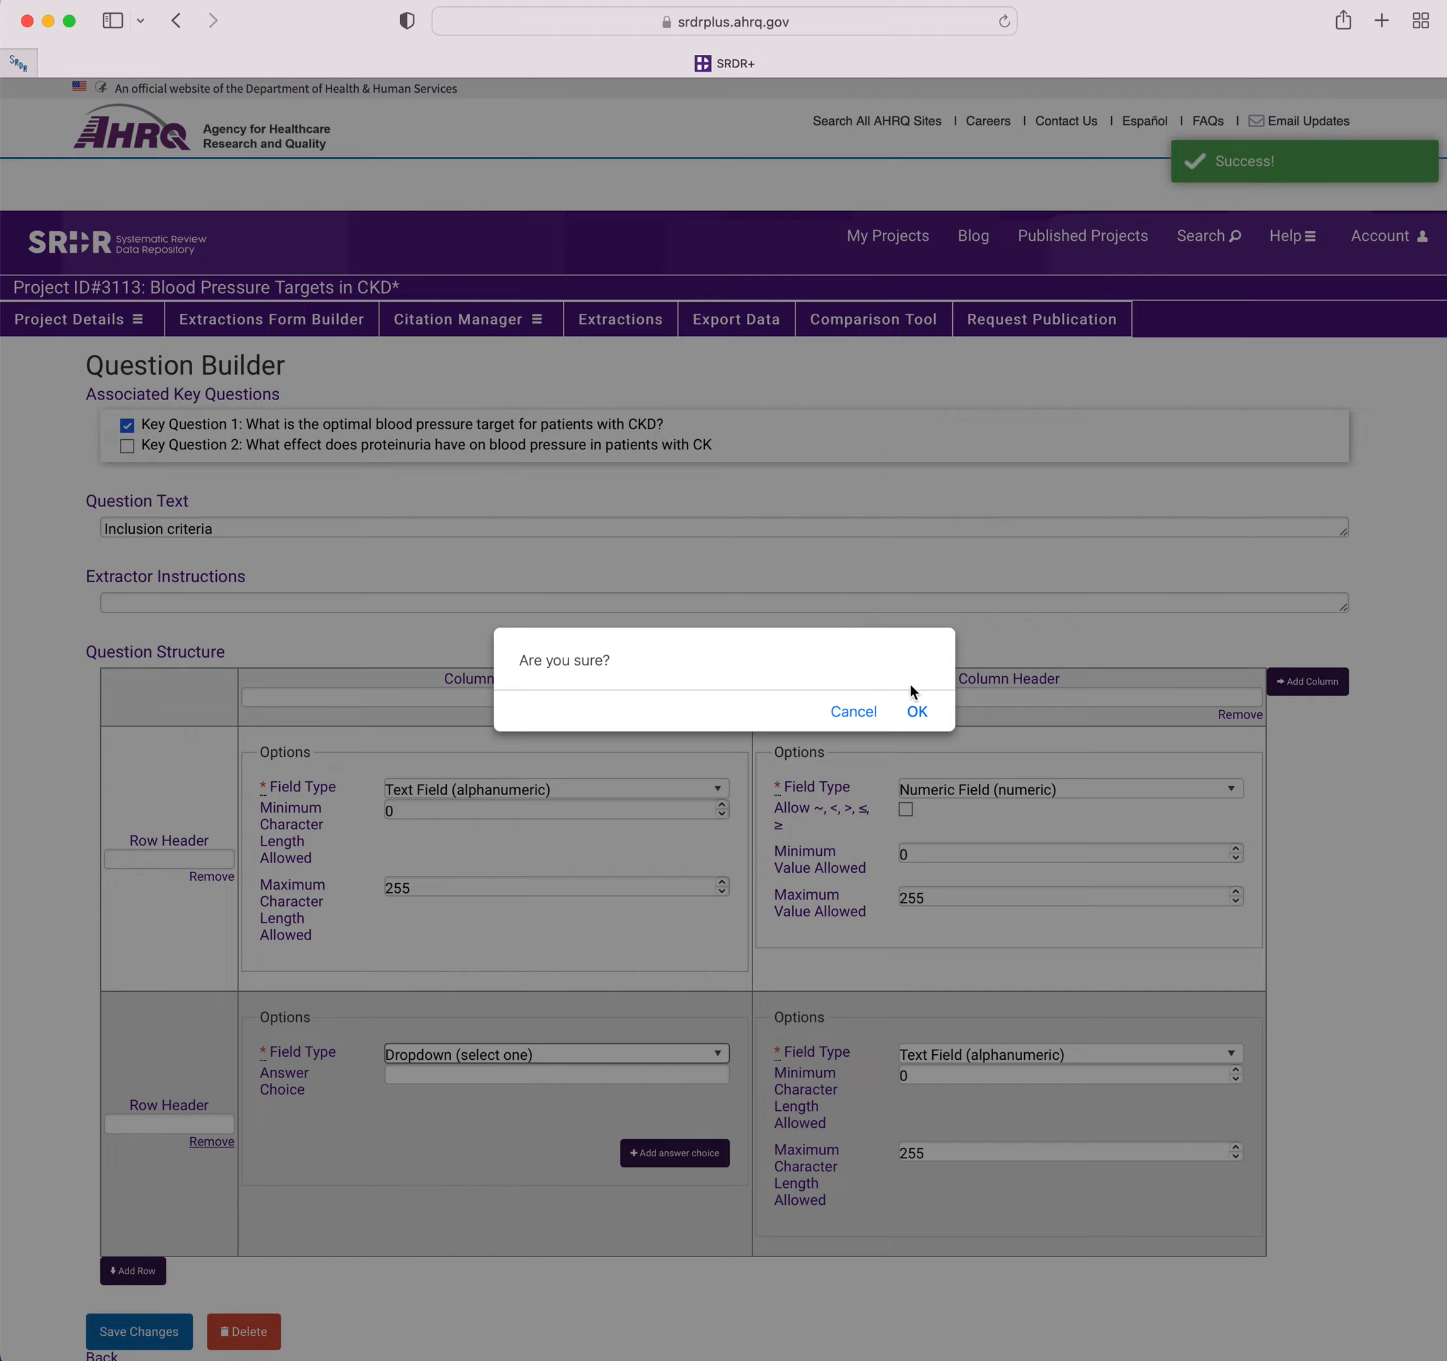
click(916, 712)
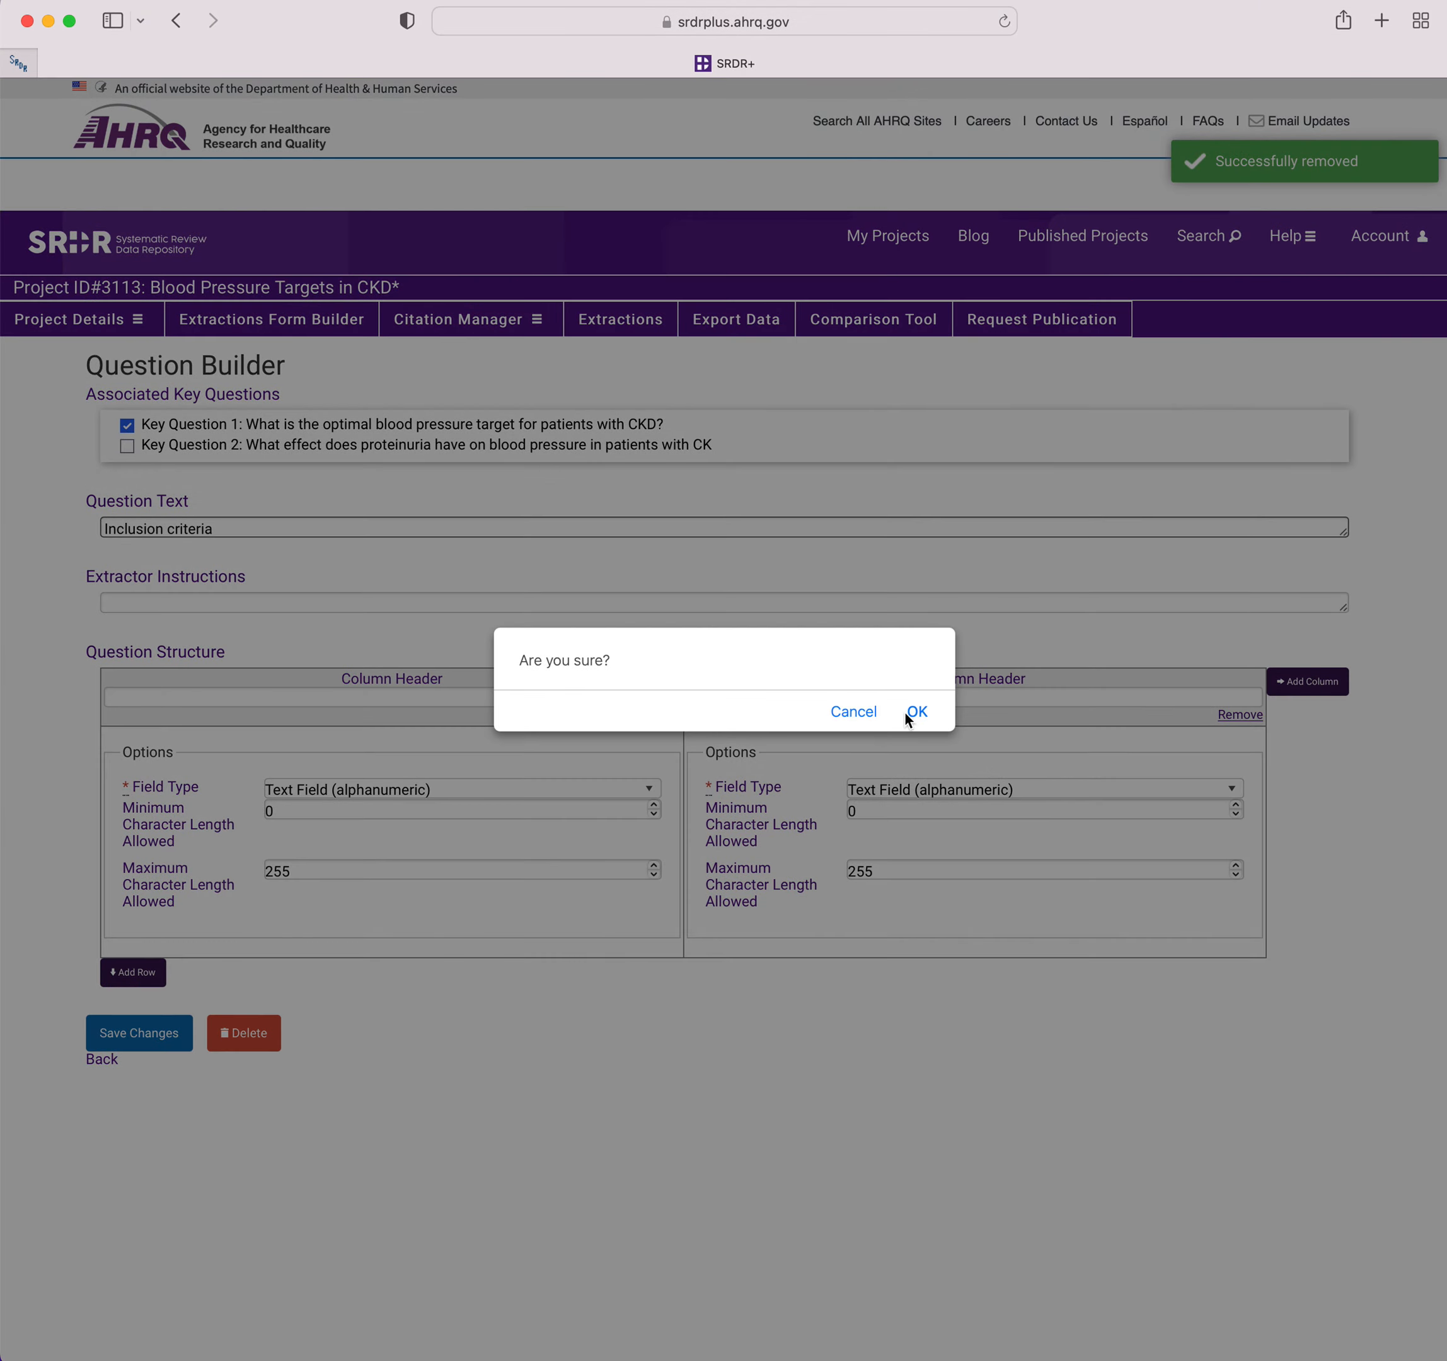
click(917, 712)
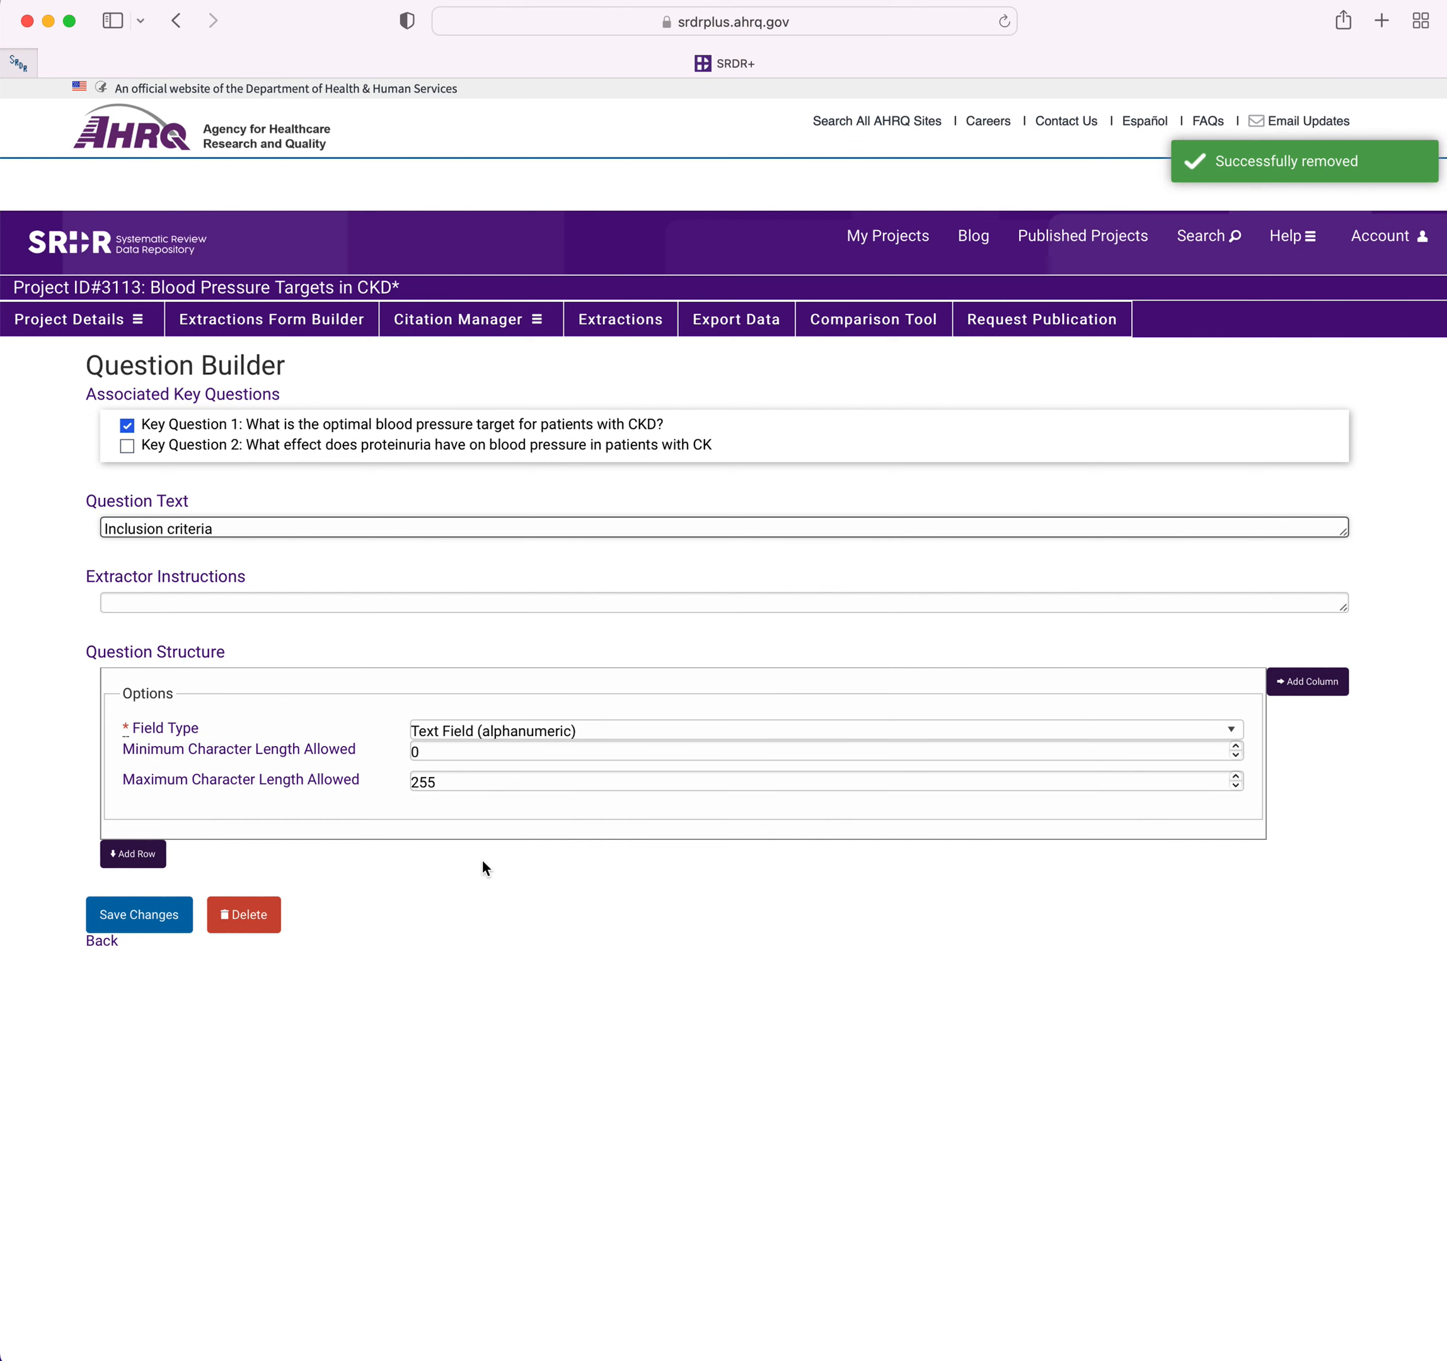
Save the Inclusion criteria question and add another Design Details question with the text Study Design.
click(158, 917)
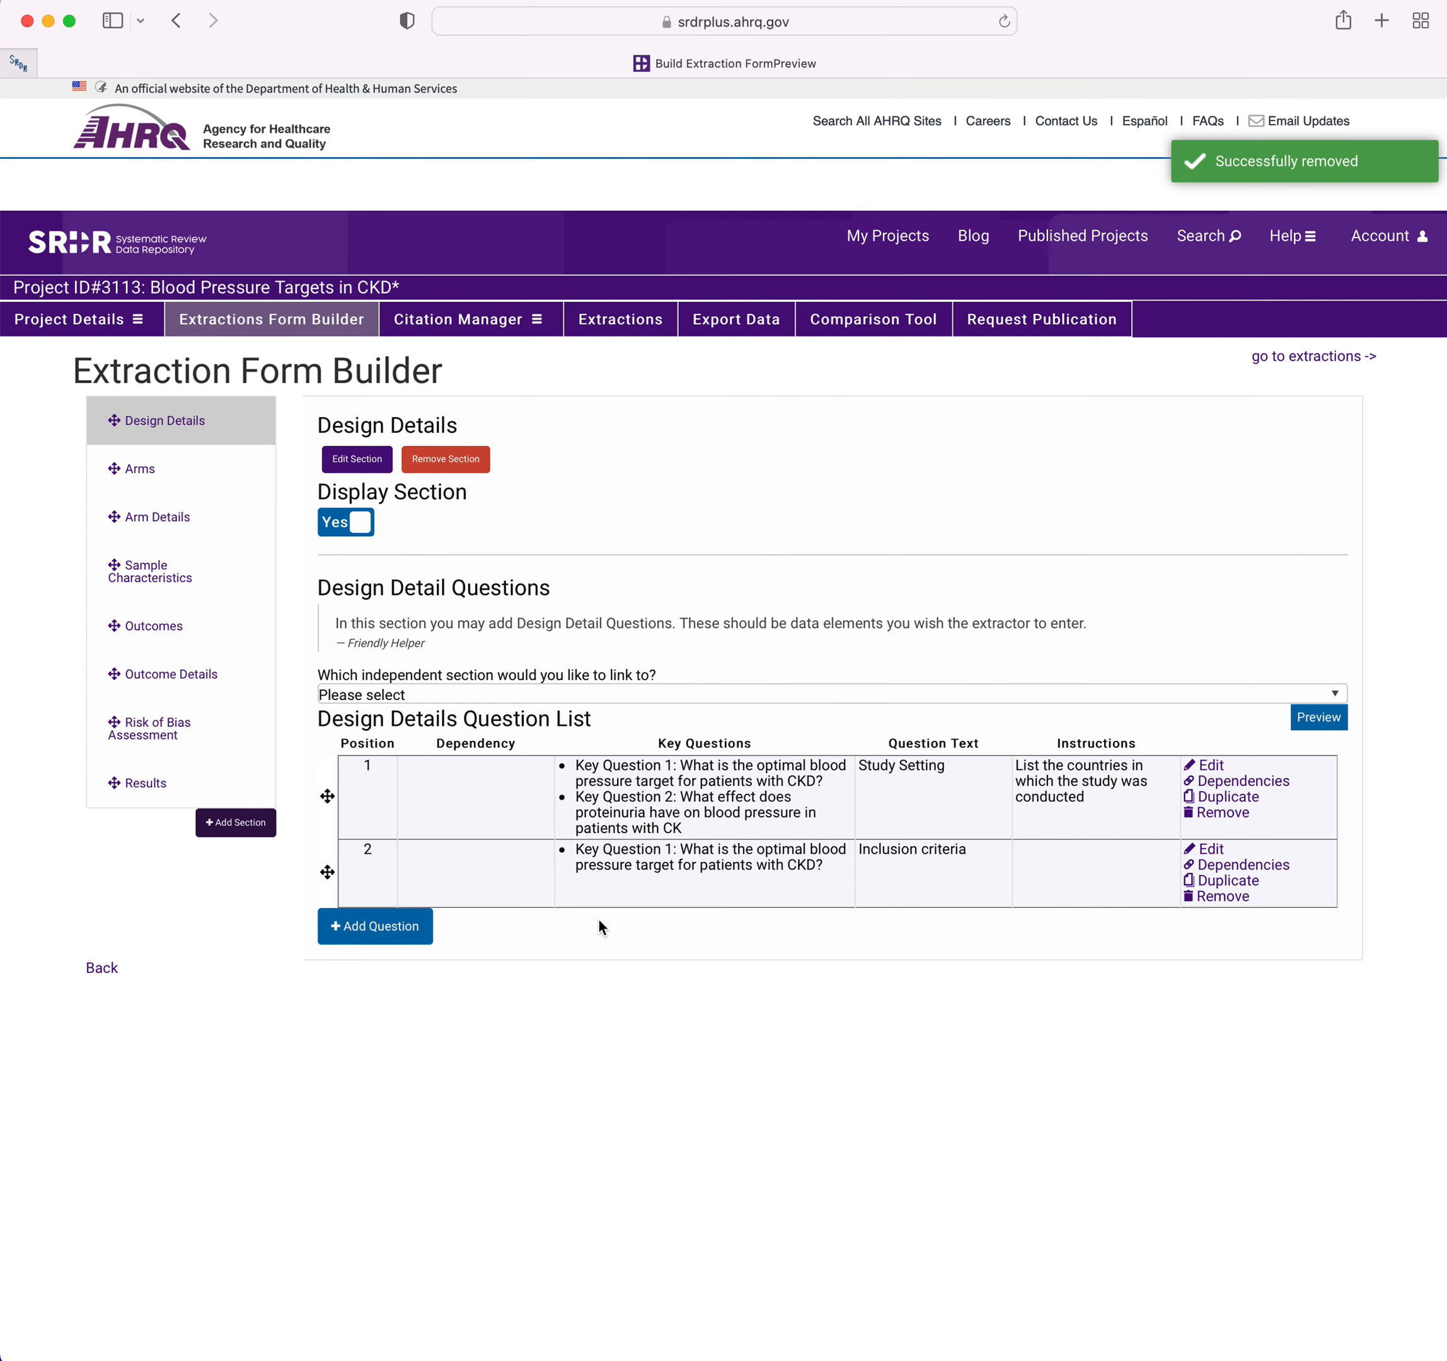
click(426, 934)
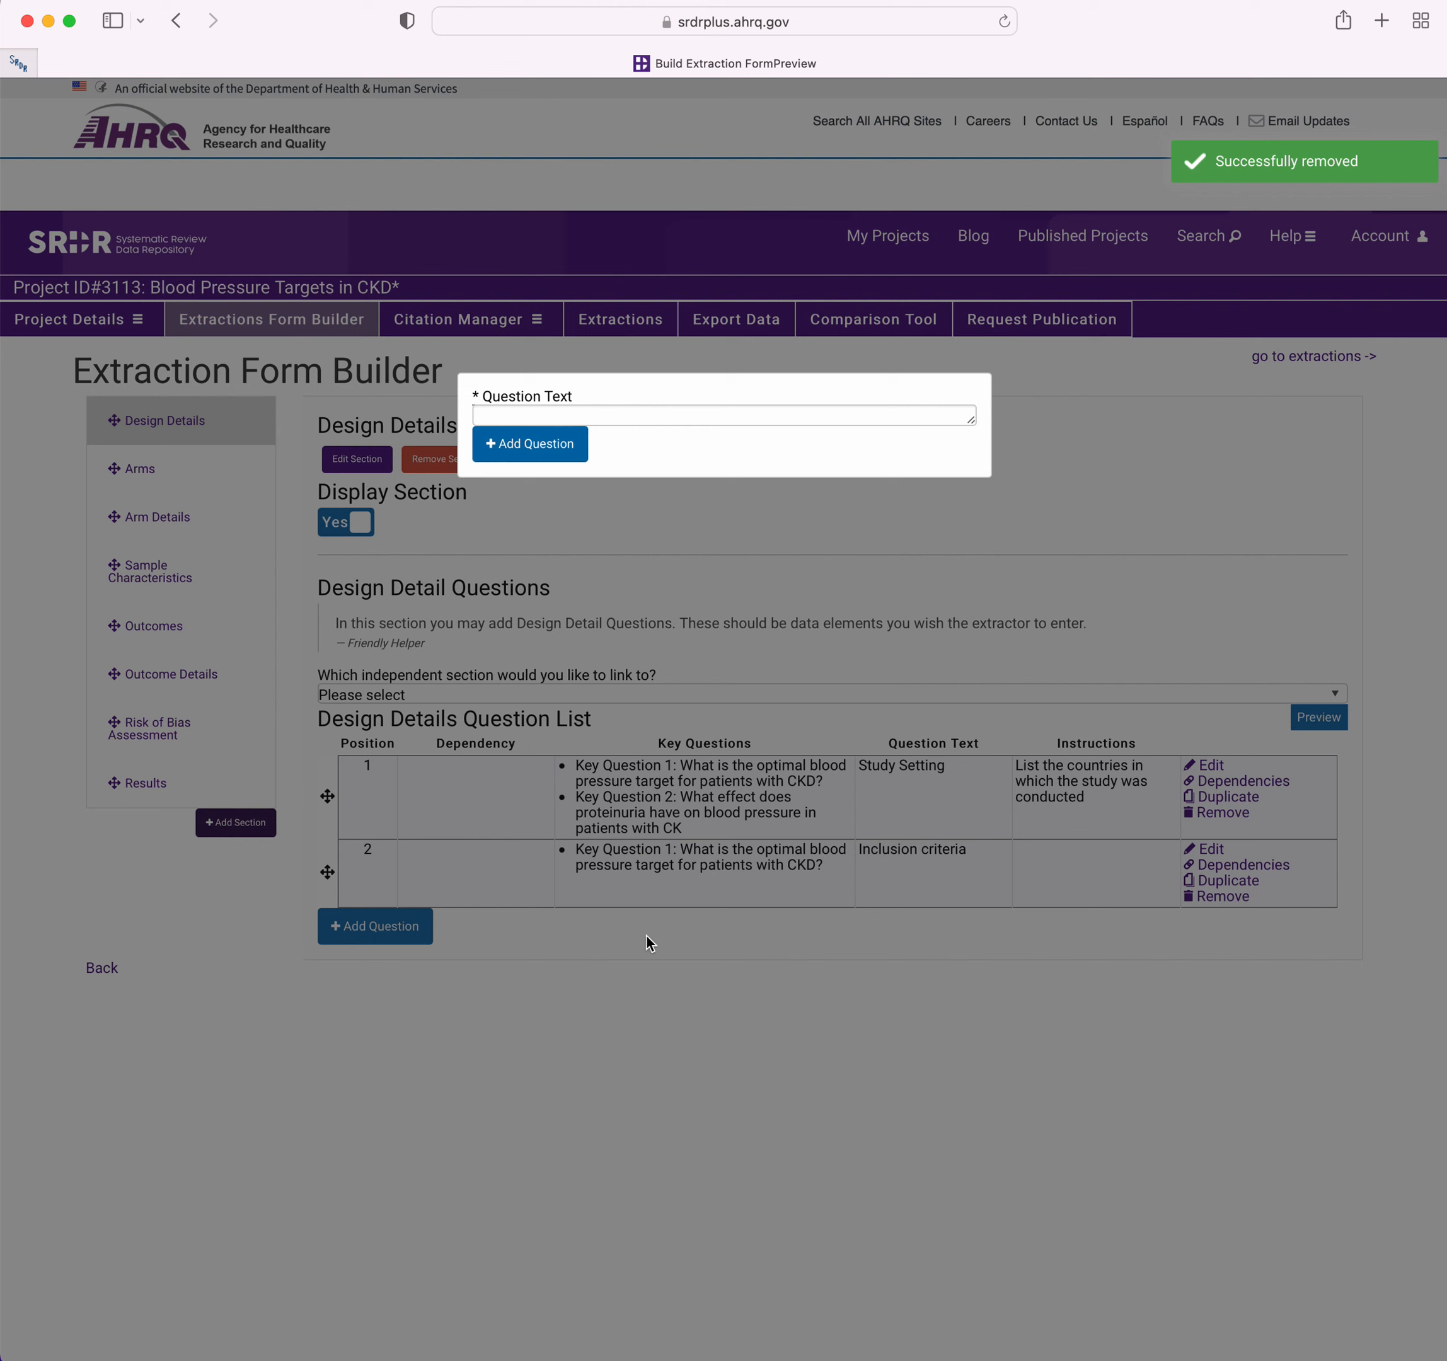
click(651, 420)
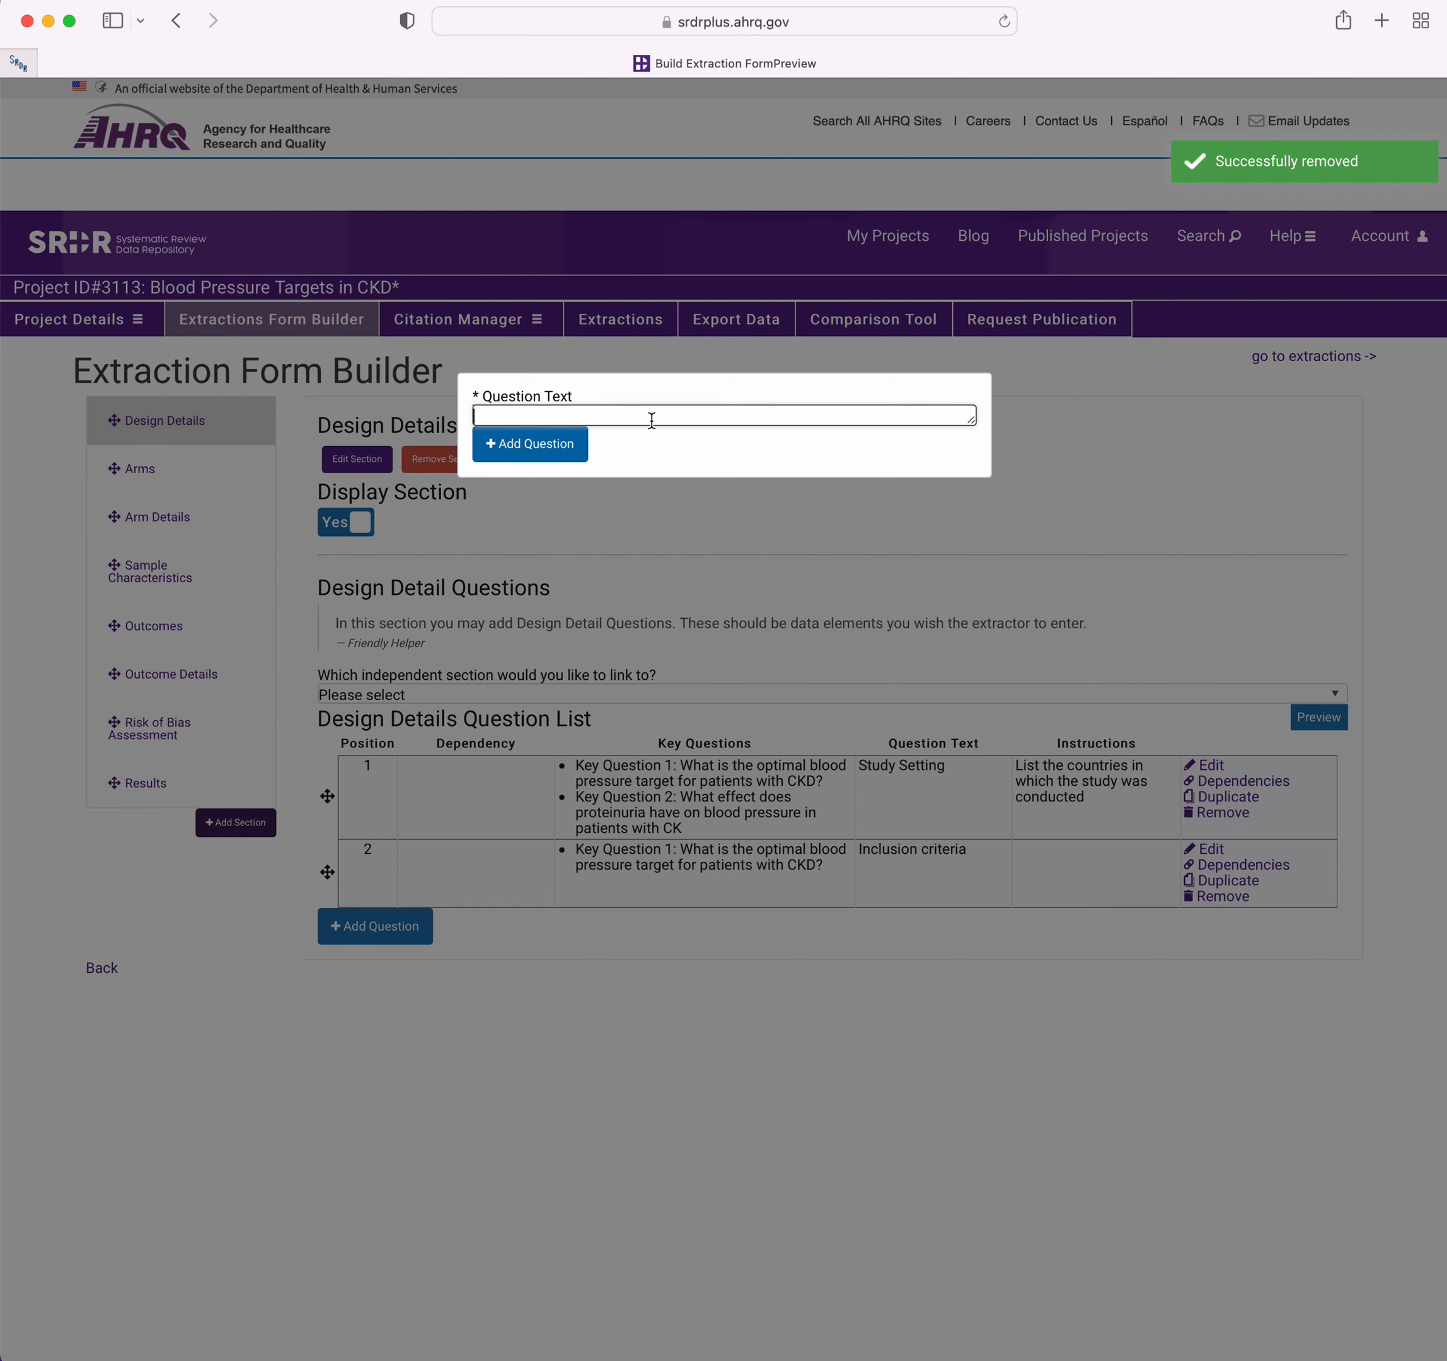
text(Study Design)
click(555, 448)
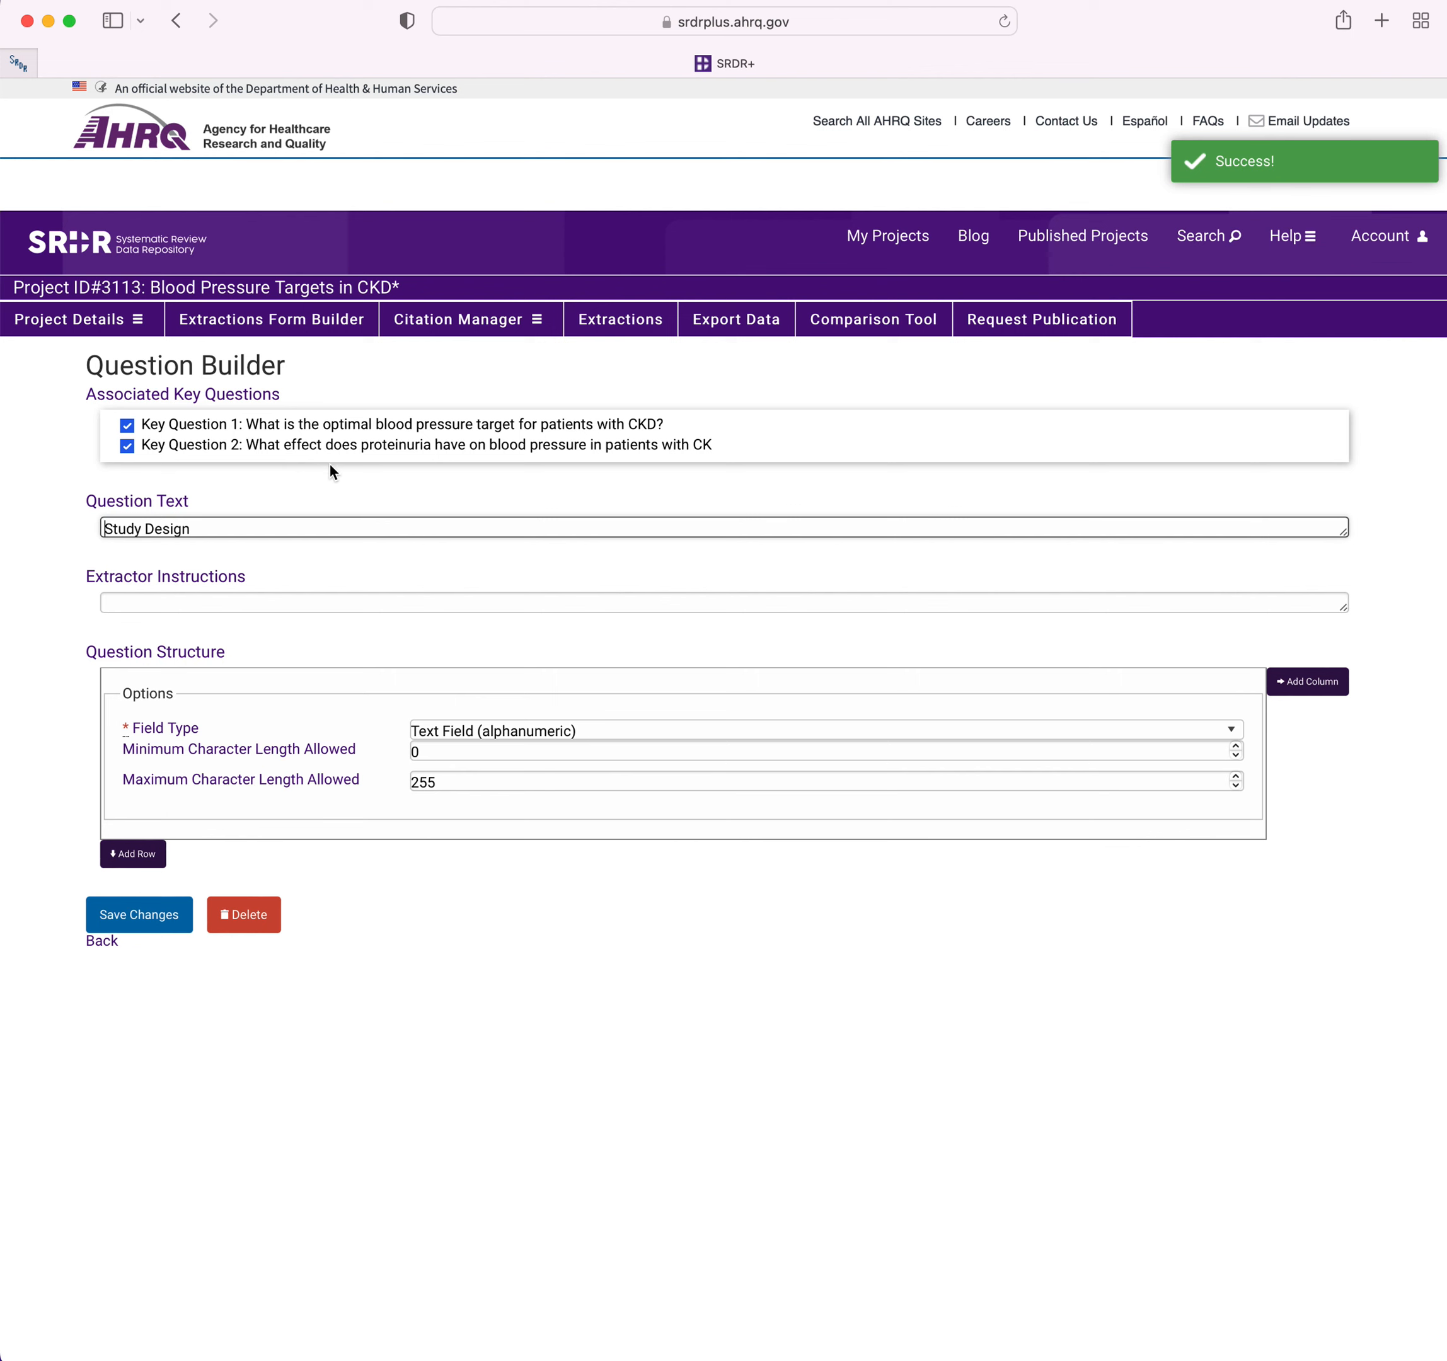
Set the Study Design question's field type to Radio (select one) with RCT as its first answer choice.
click(465, 734)
click(523, 827)
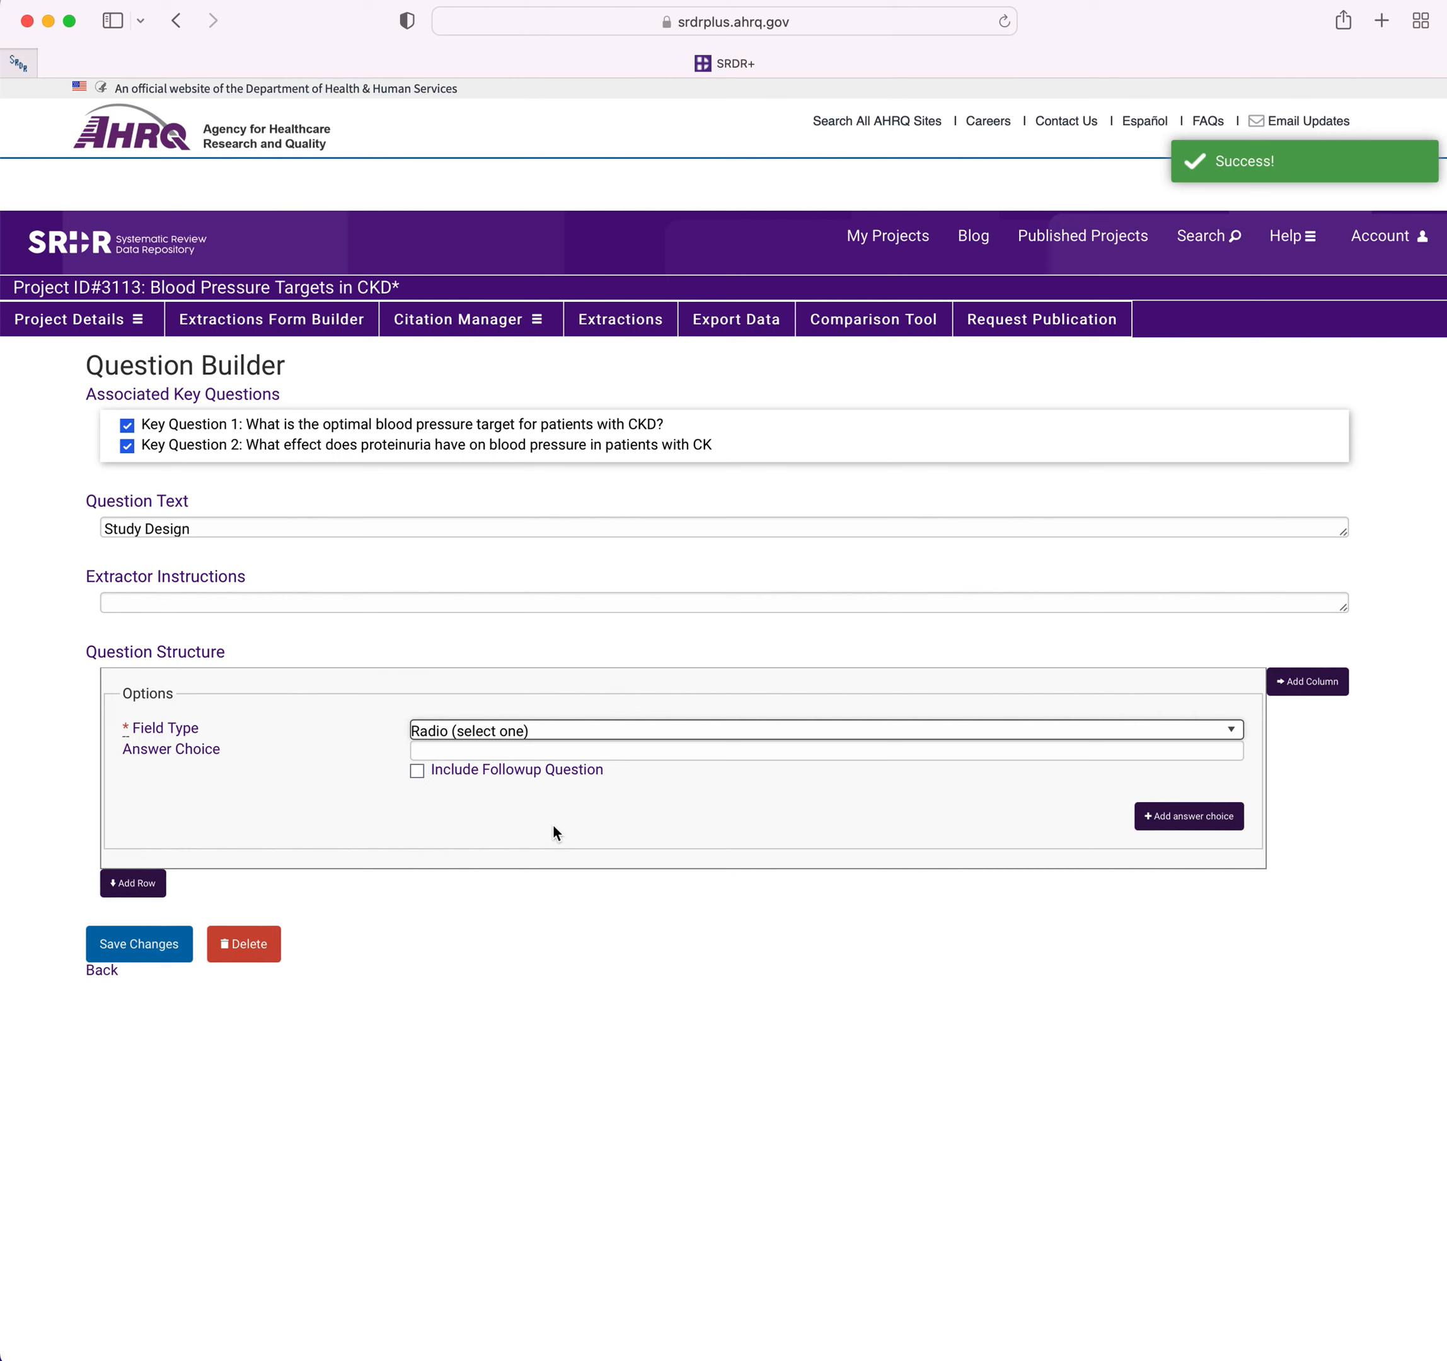
click(497, 750)
text(RCT)
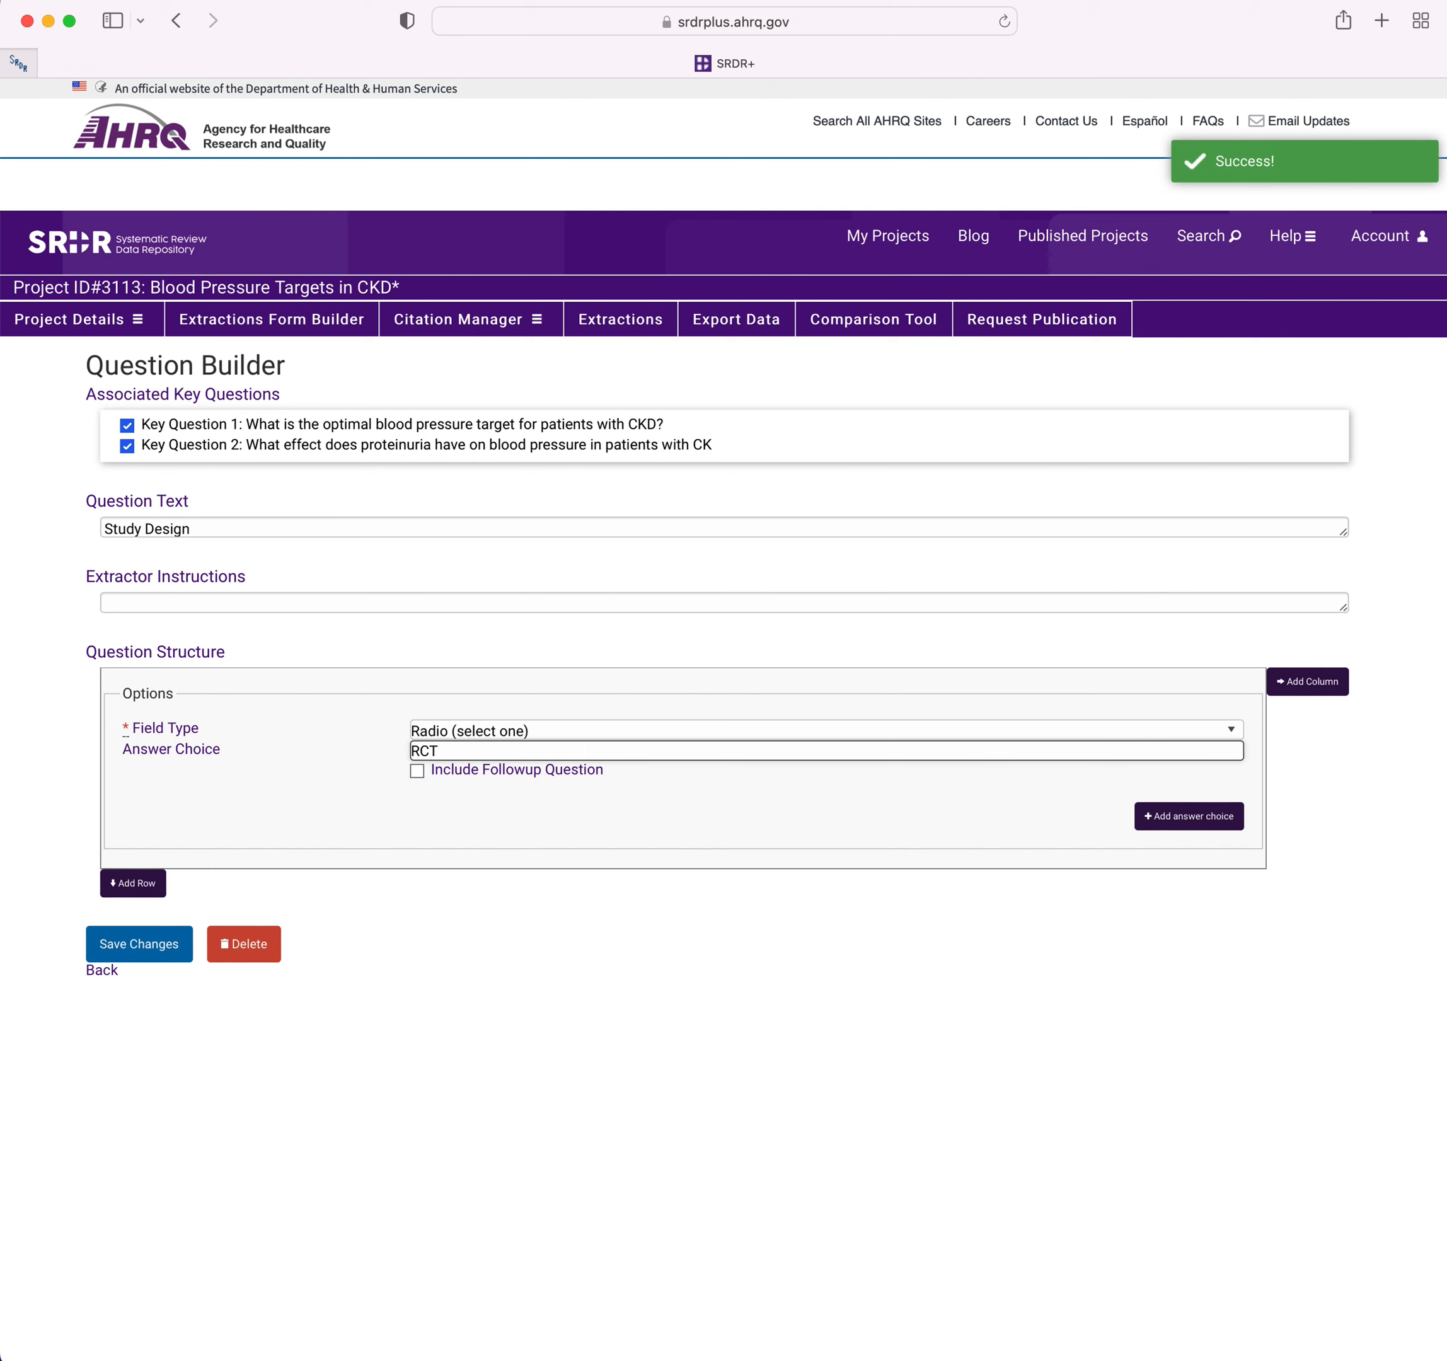
Add the answer choices Nonrandomized comparative study and Single group to the Study Design question.
click(1154, 817)
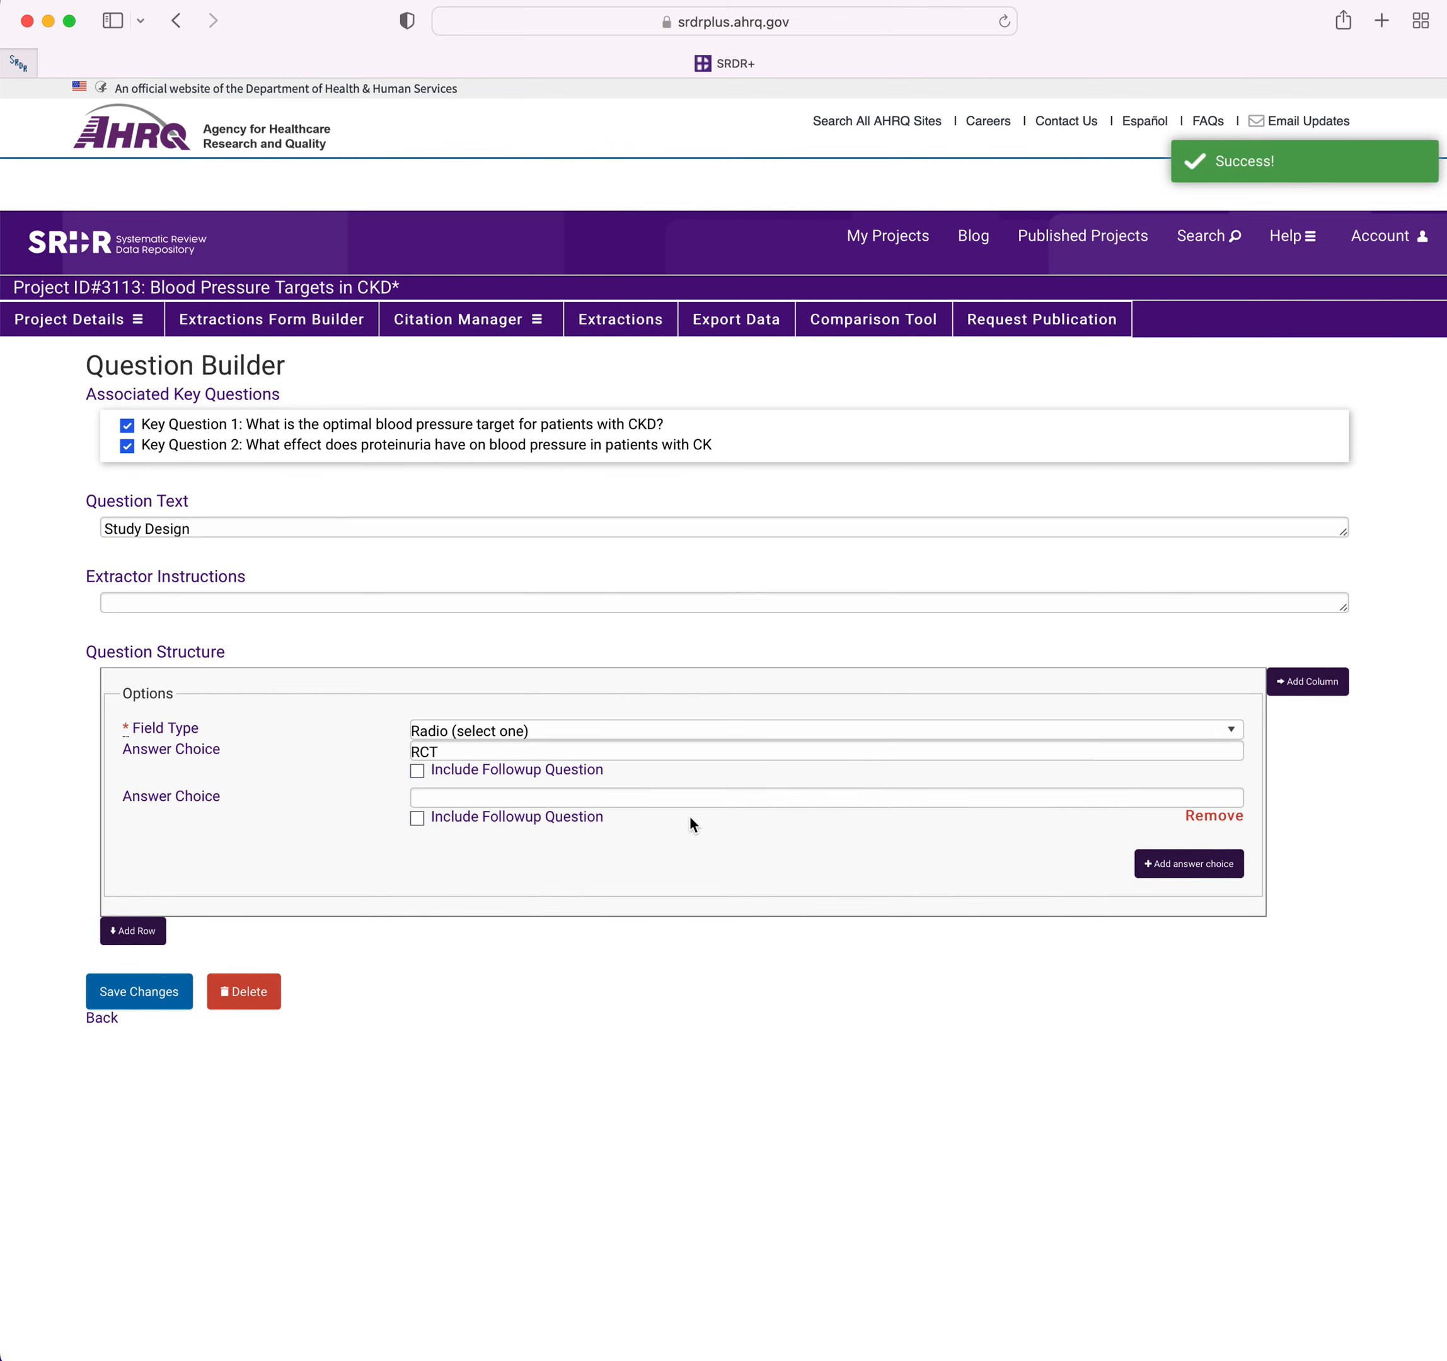
click(713, 798)
text(Nonrandomized comparat)
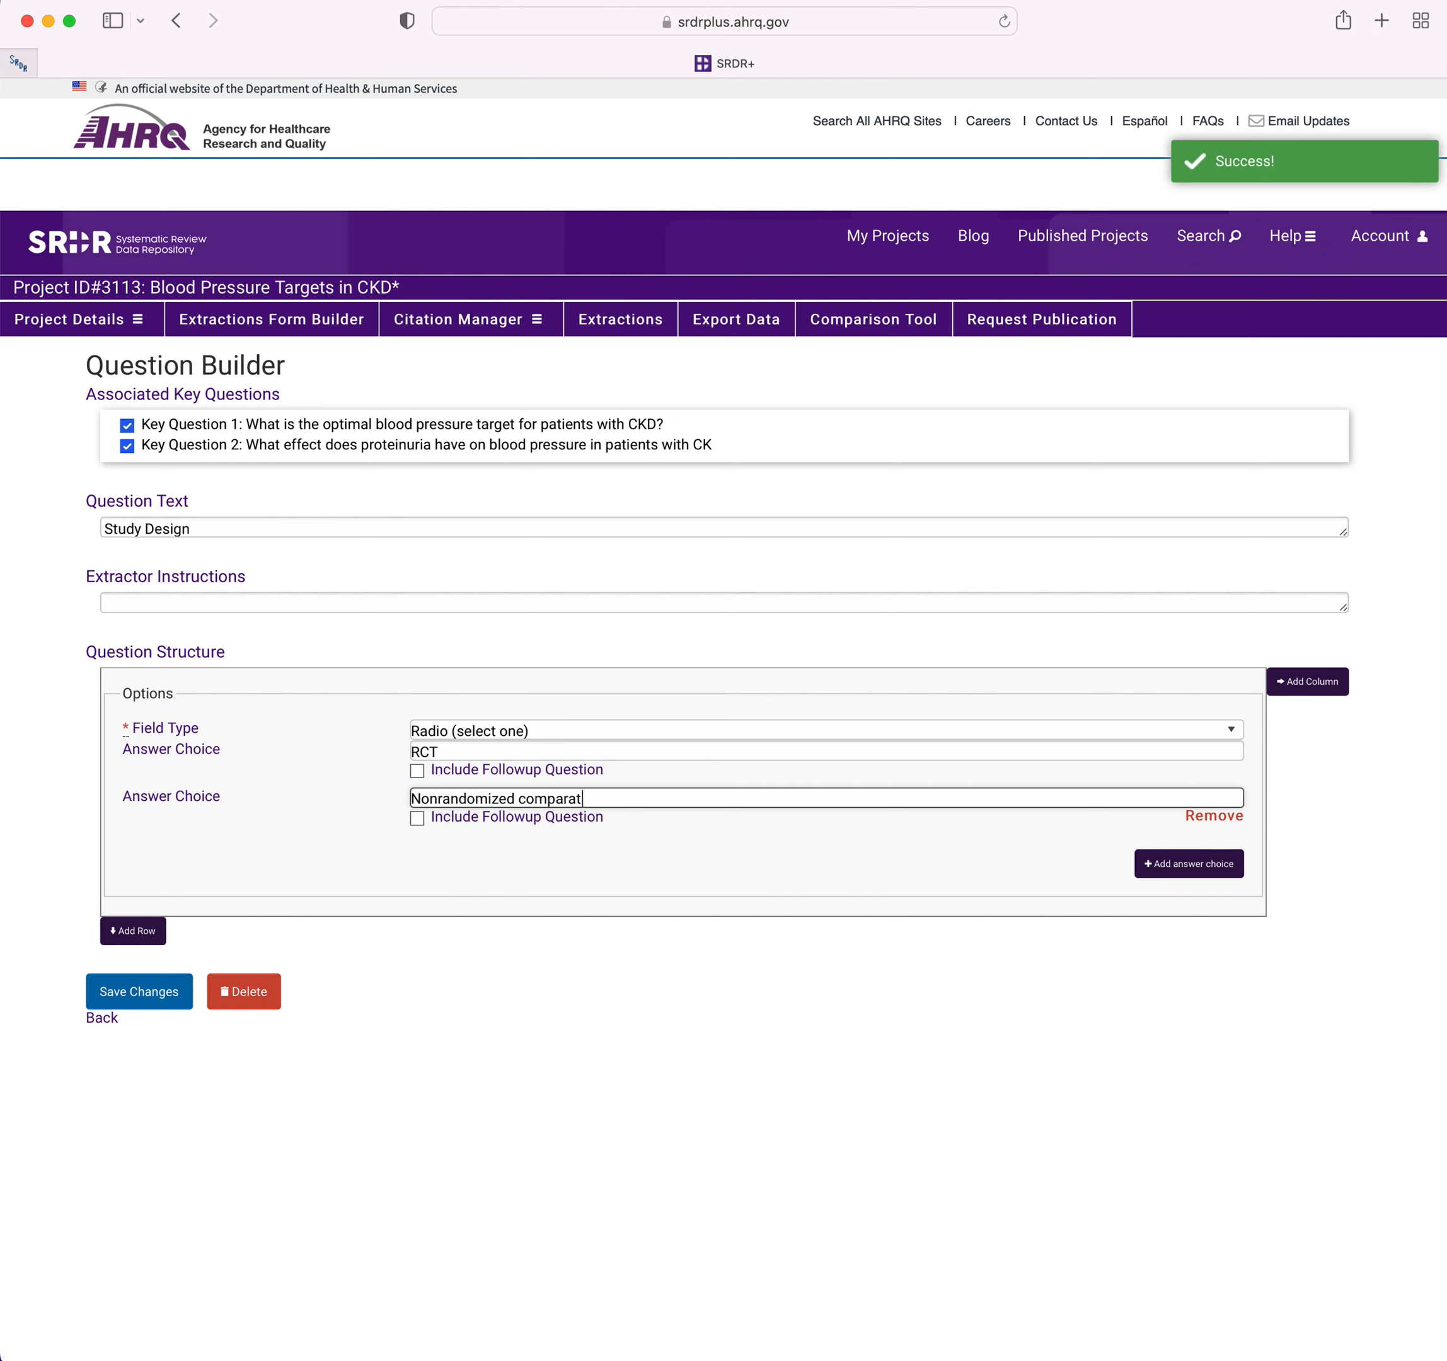
text(ive studt)
key(BackSpace)
text(y)
click(1211, 865)
click(559, 850)
text(S)
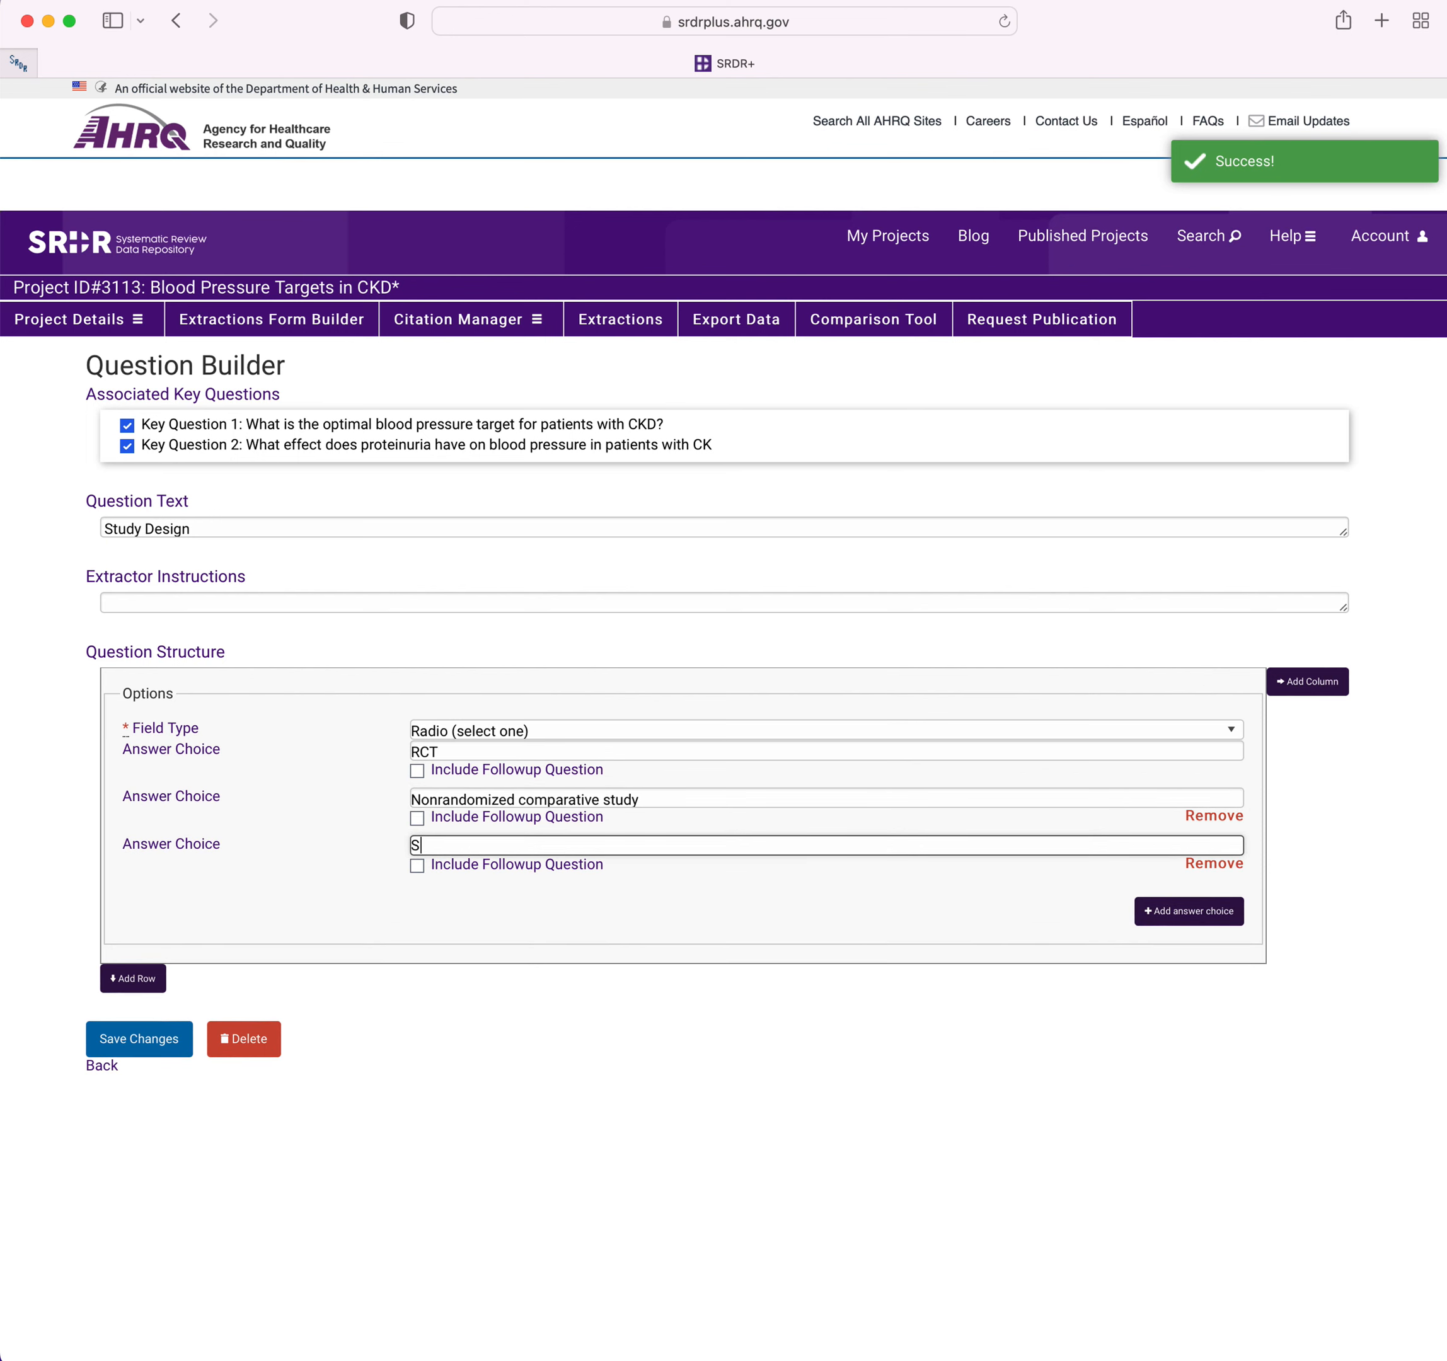
text(ingle group)
Add the answer choice Other with a followup question included, and save the Study Design question.
click(1154, 913)
click(645, 894)
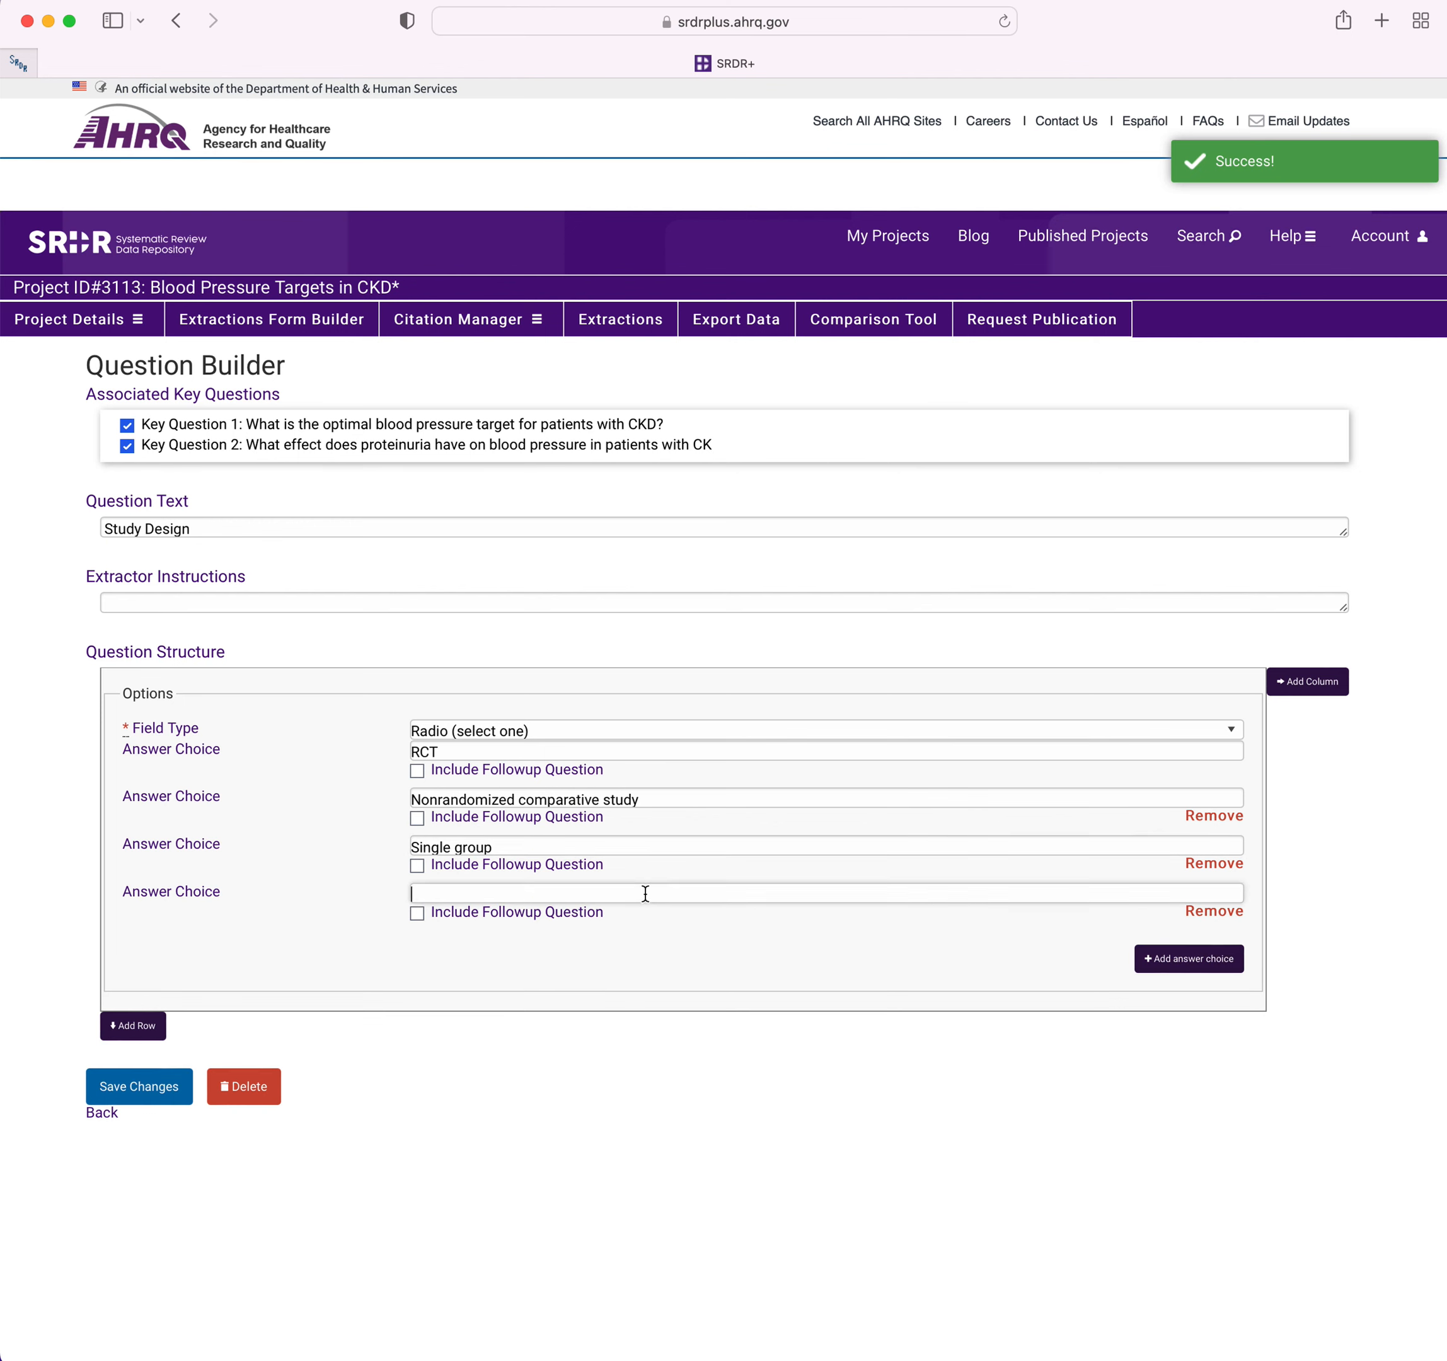
text(Other)
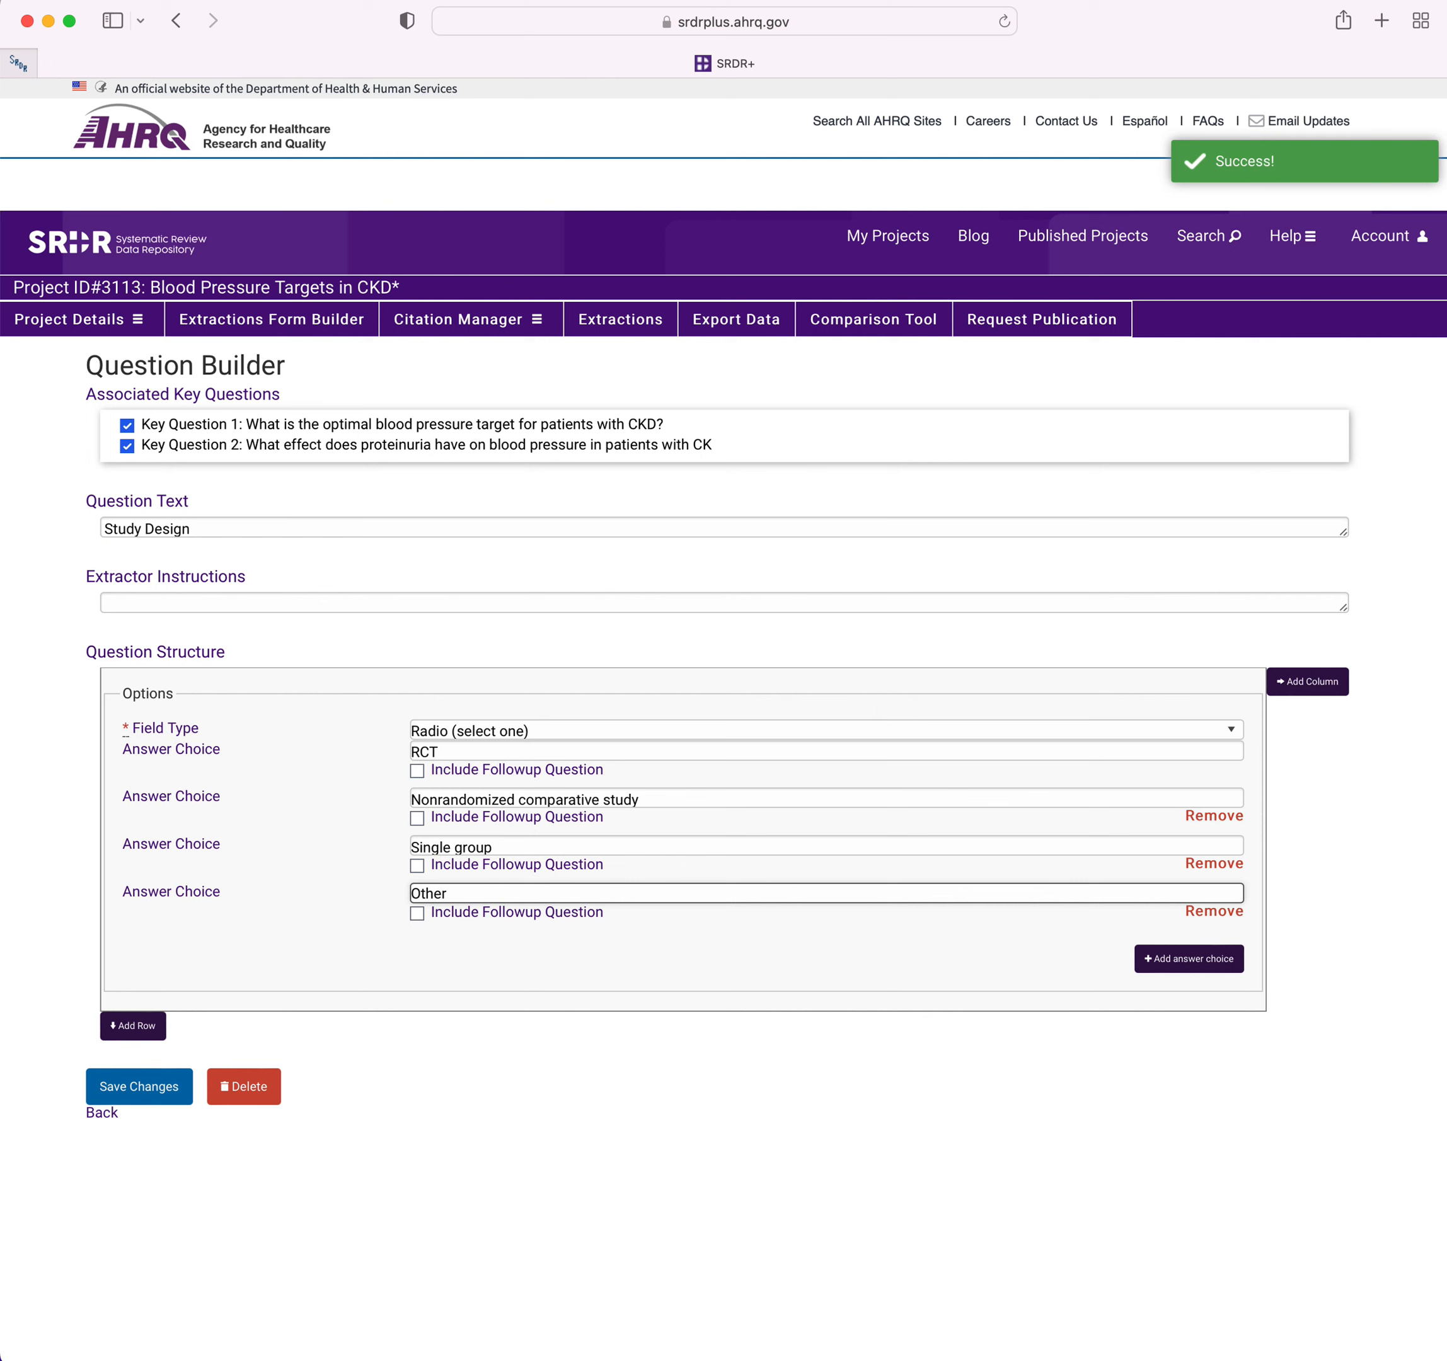
click(409, 918)
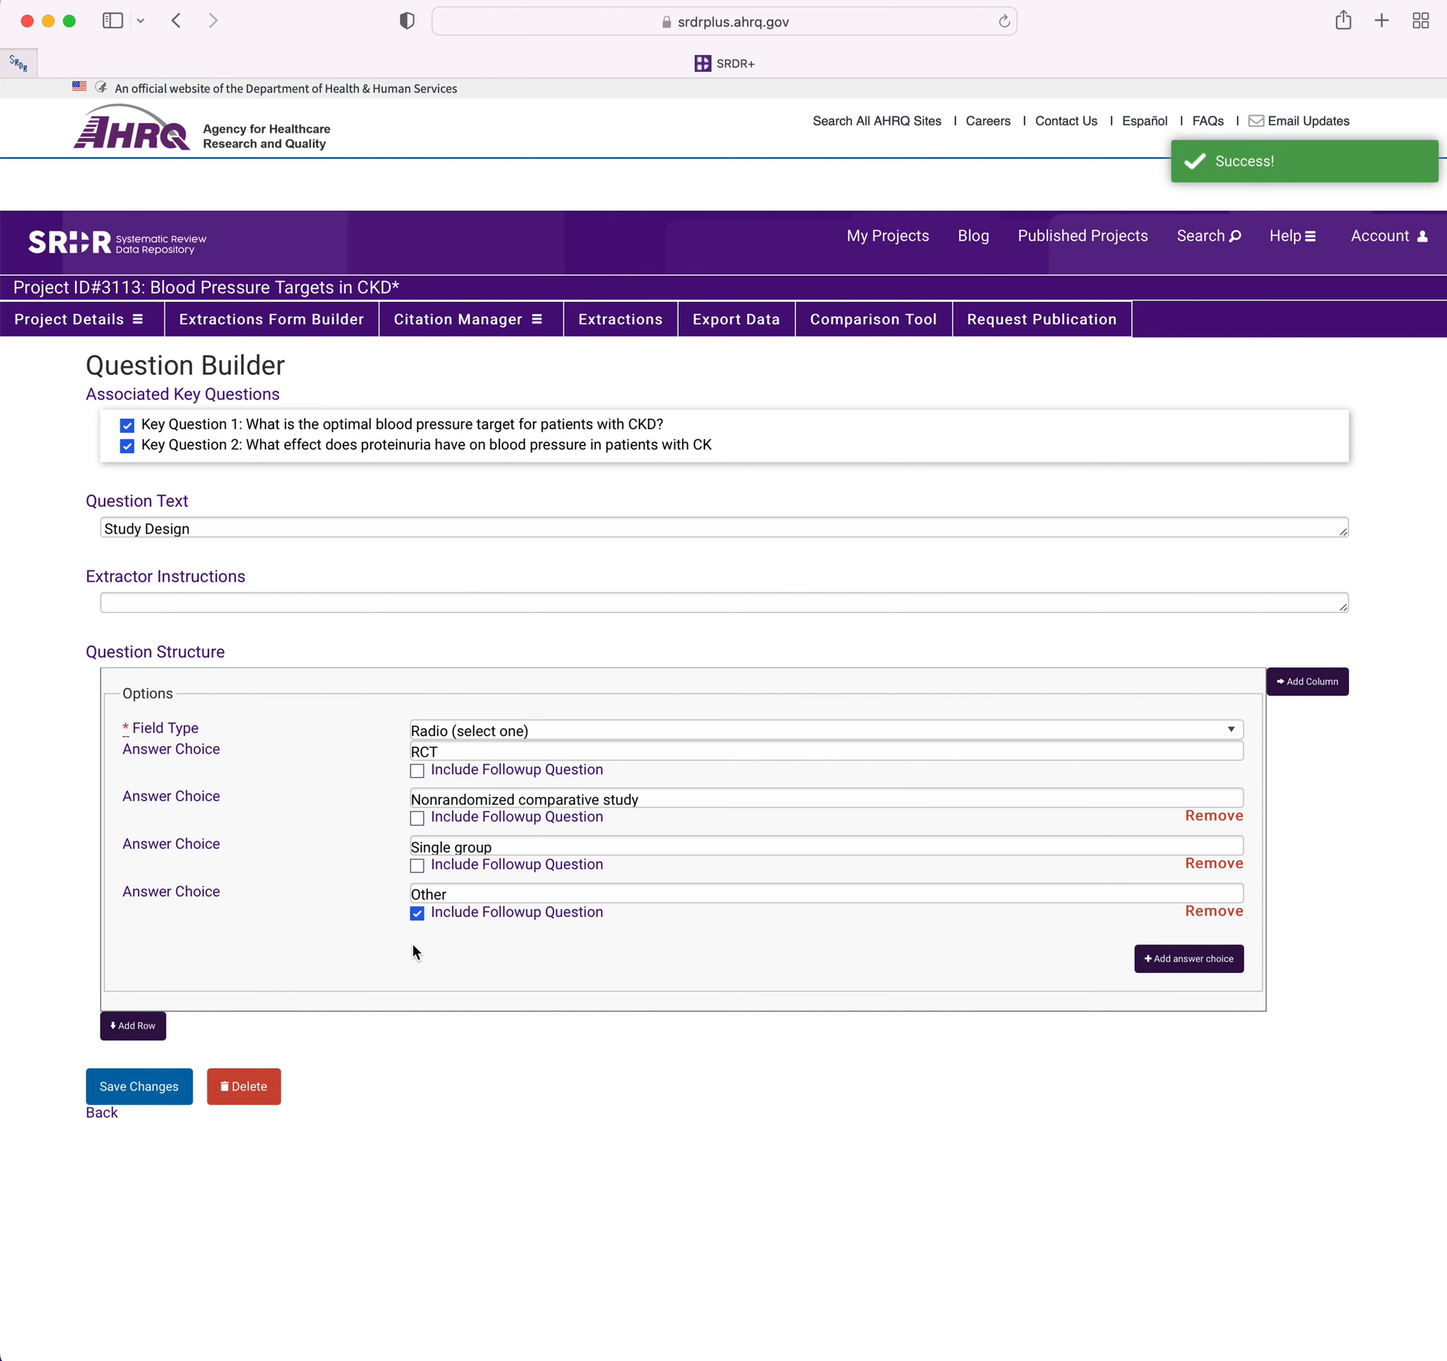
click(149, 1090)
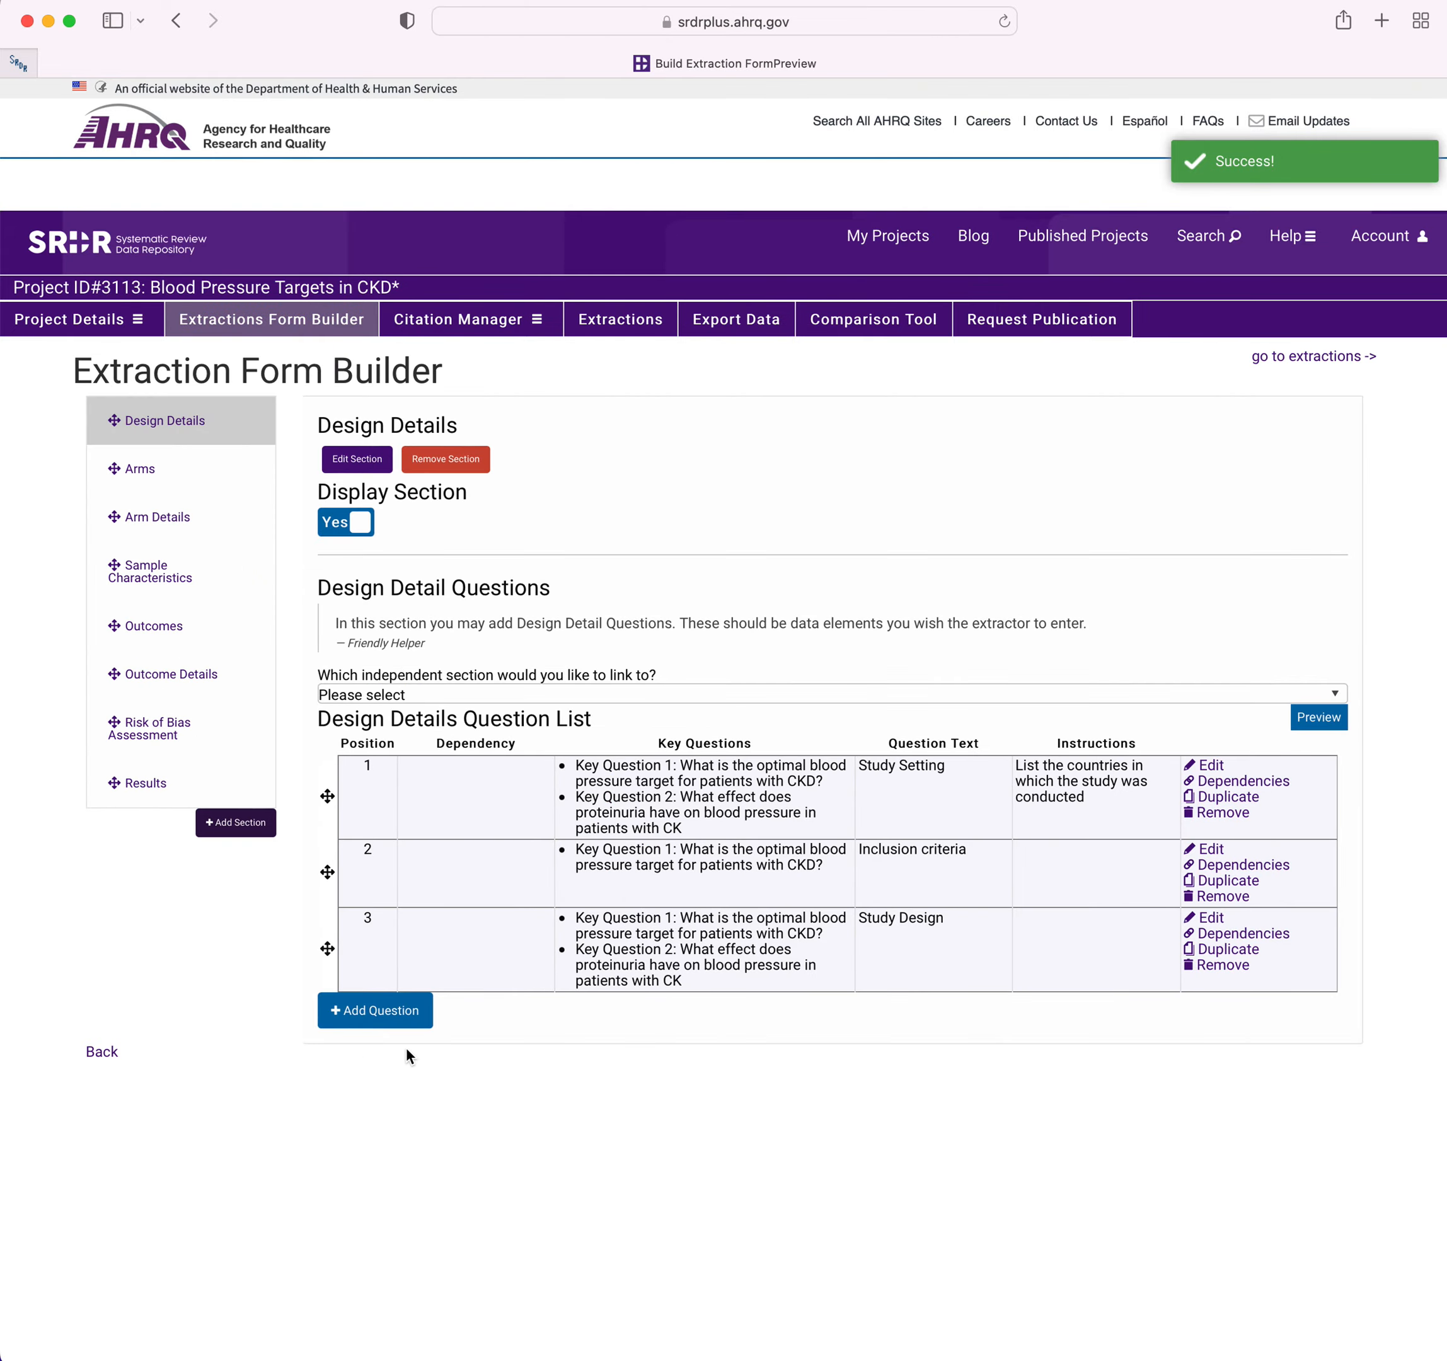
Add another Design Details question with the text Directionality.
click(400, 1011)
click(598, 414)
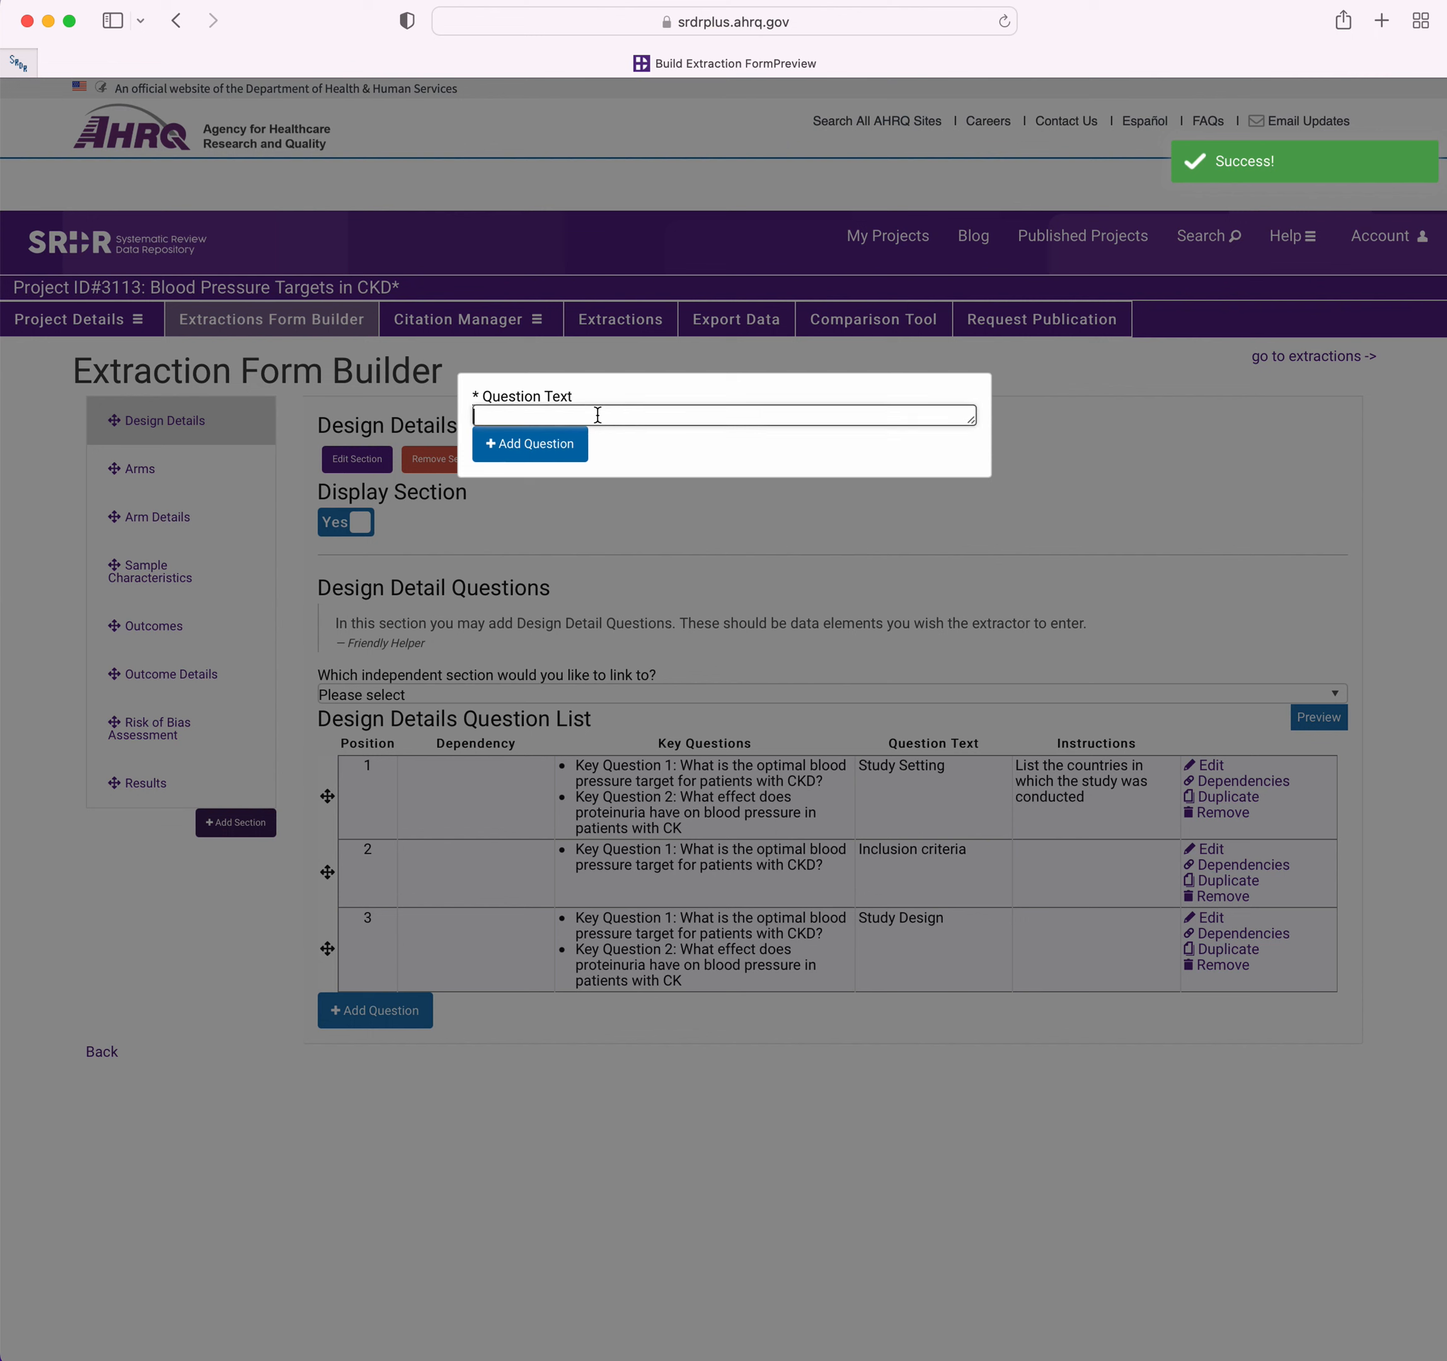
text(Directionality)
click(554, 448)
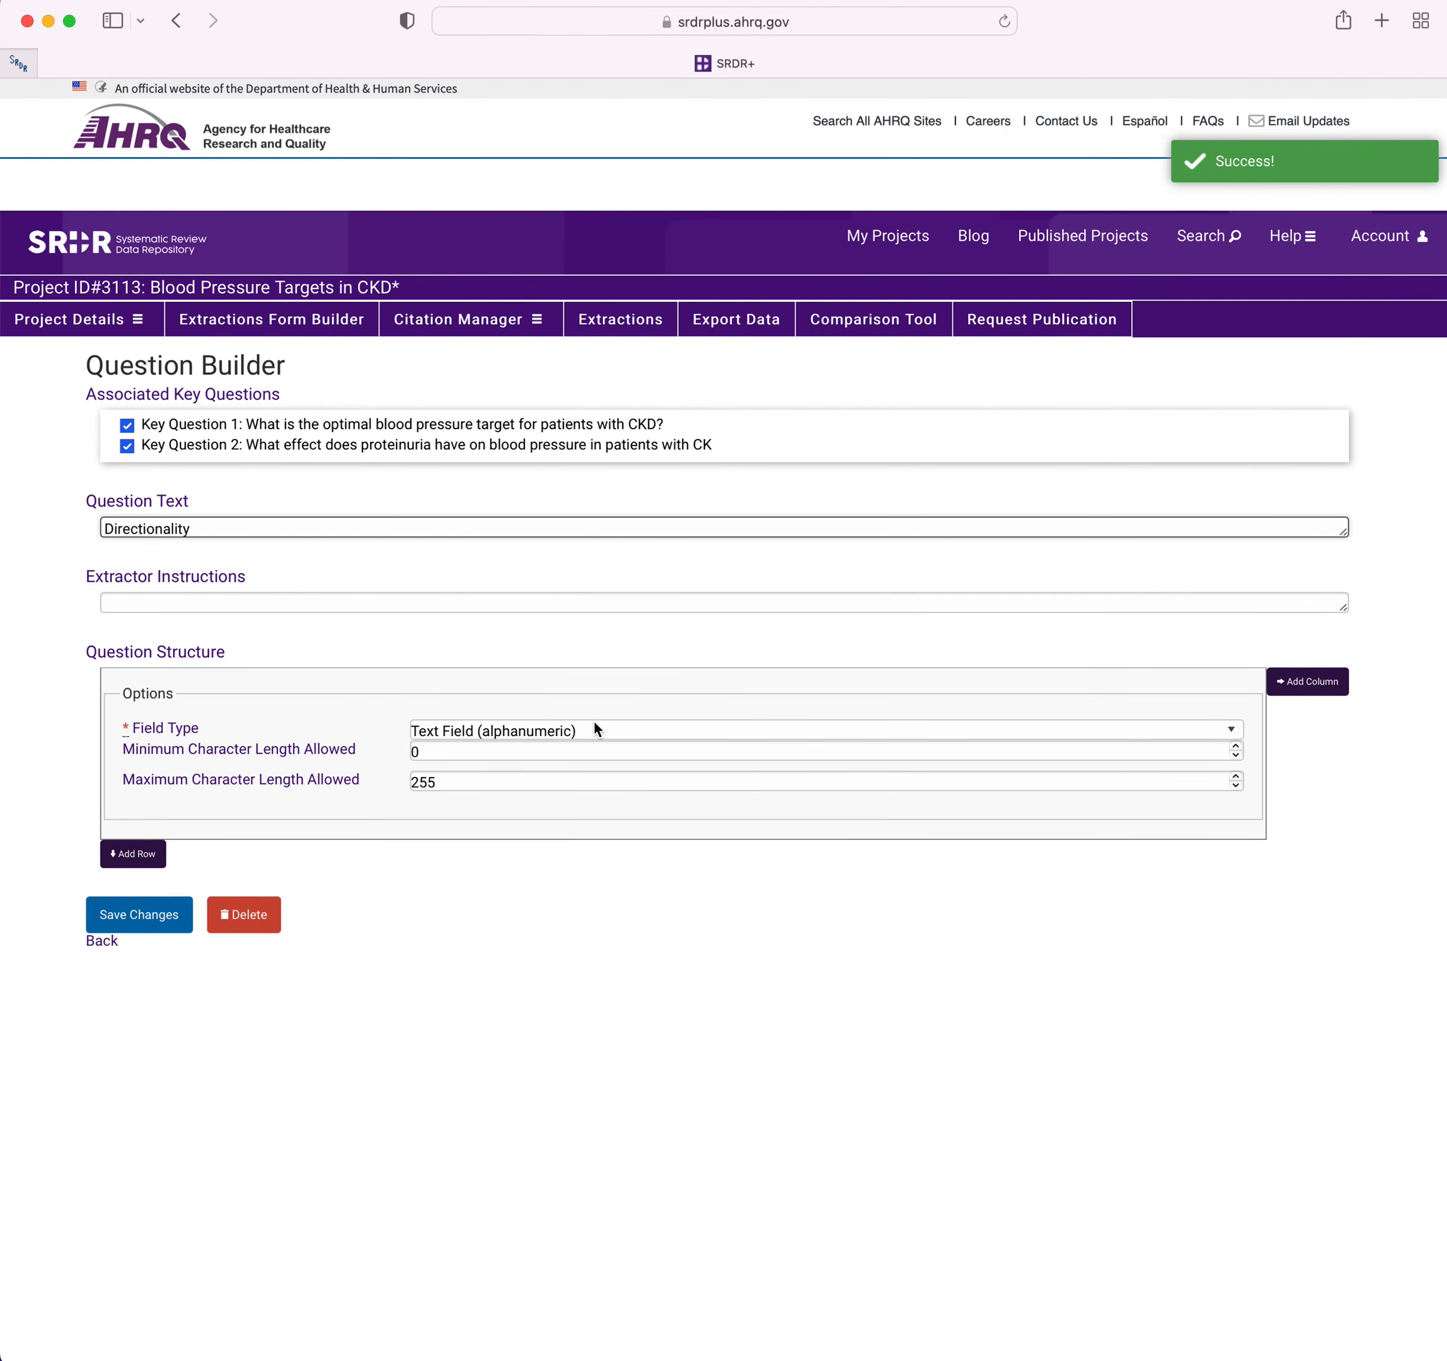
Set the Directionality question's field type to Checkbox (select multiple) with the answer choices Prospective and Retrospective.
click(594, 729)
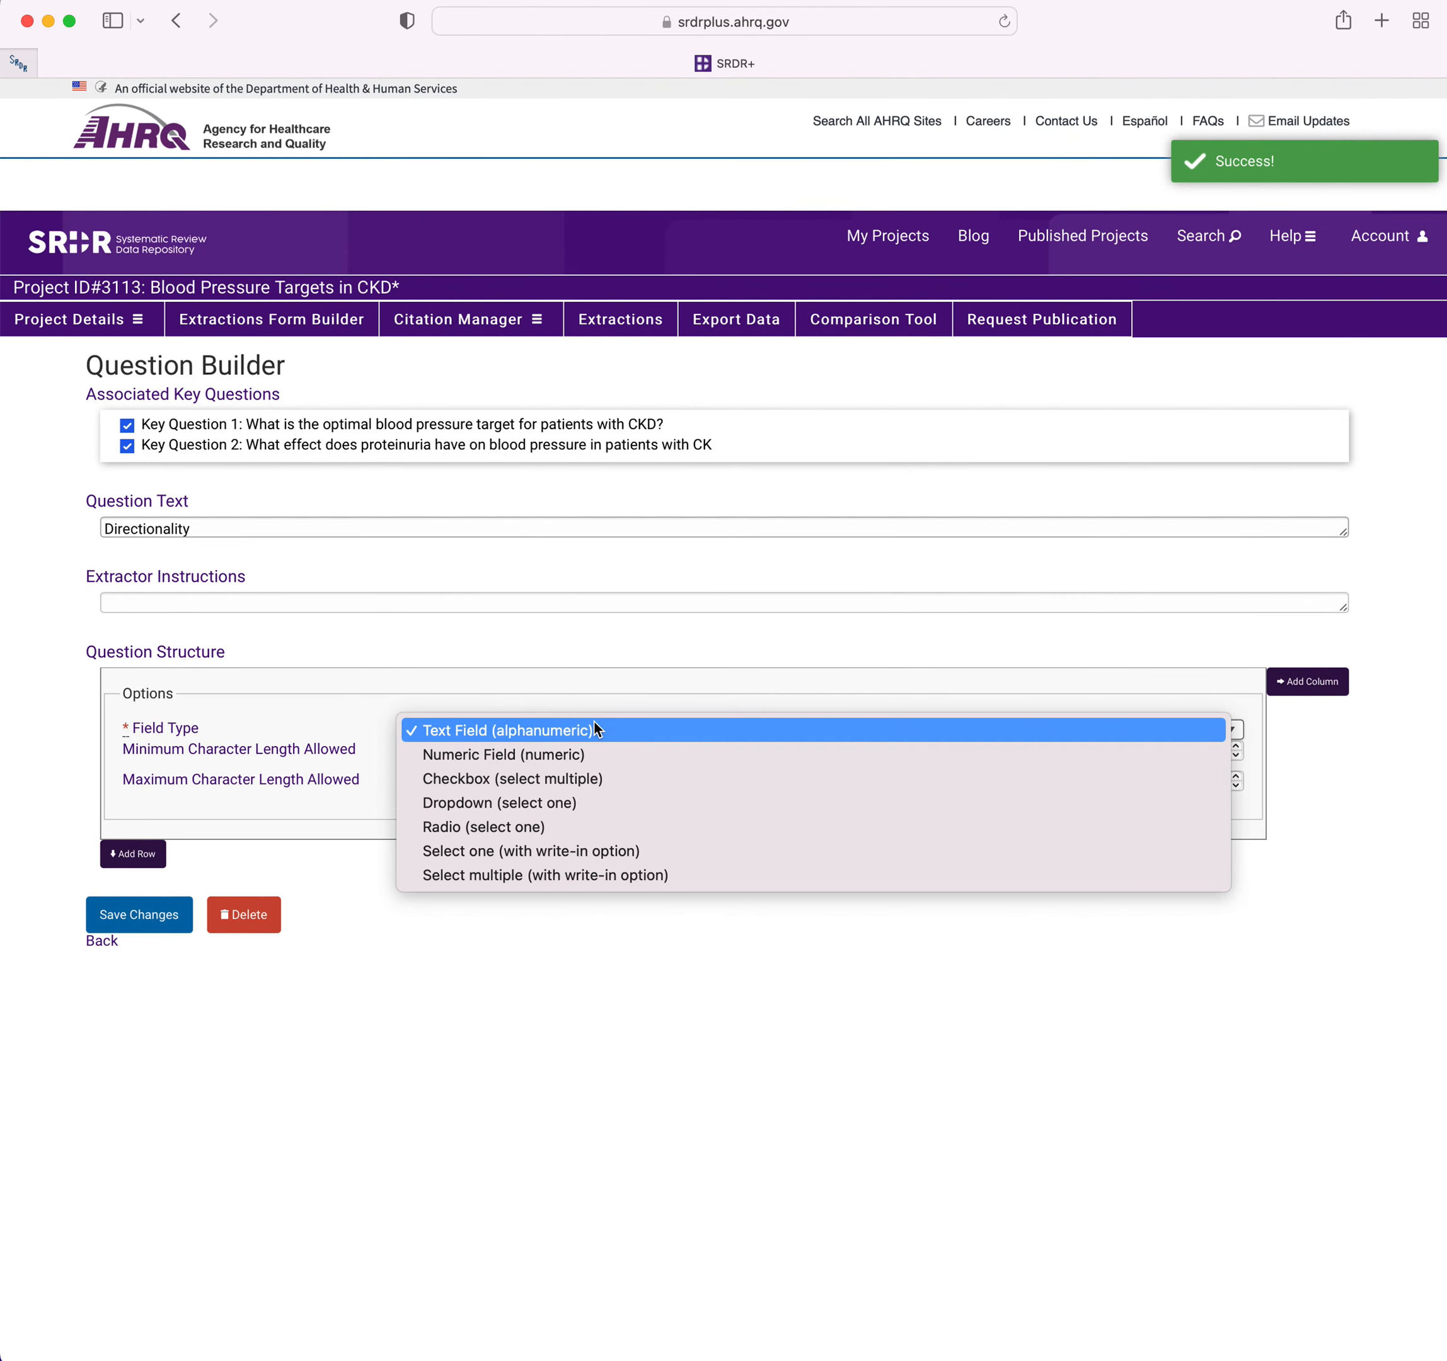
click(571, 777)
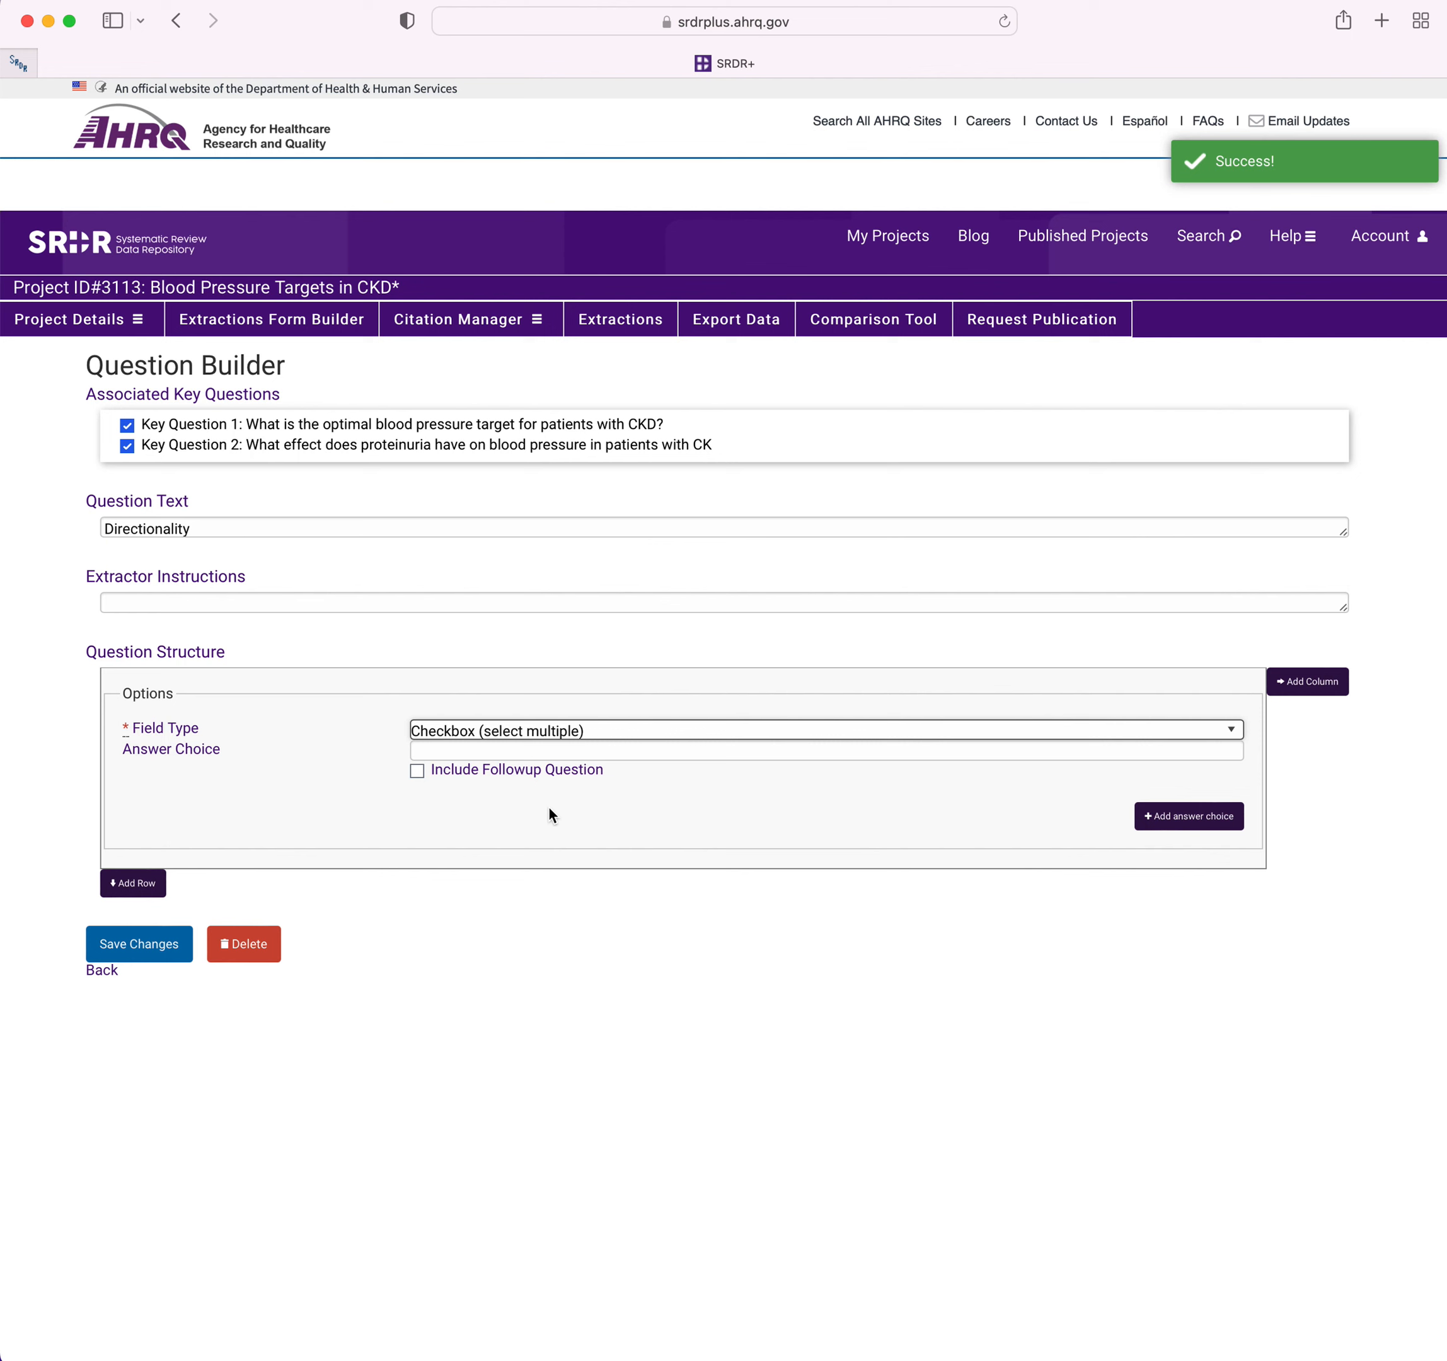
click(493, 751)
text(Prospective)
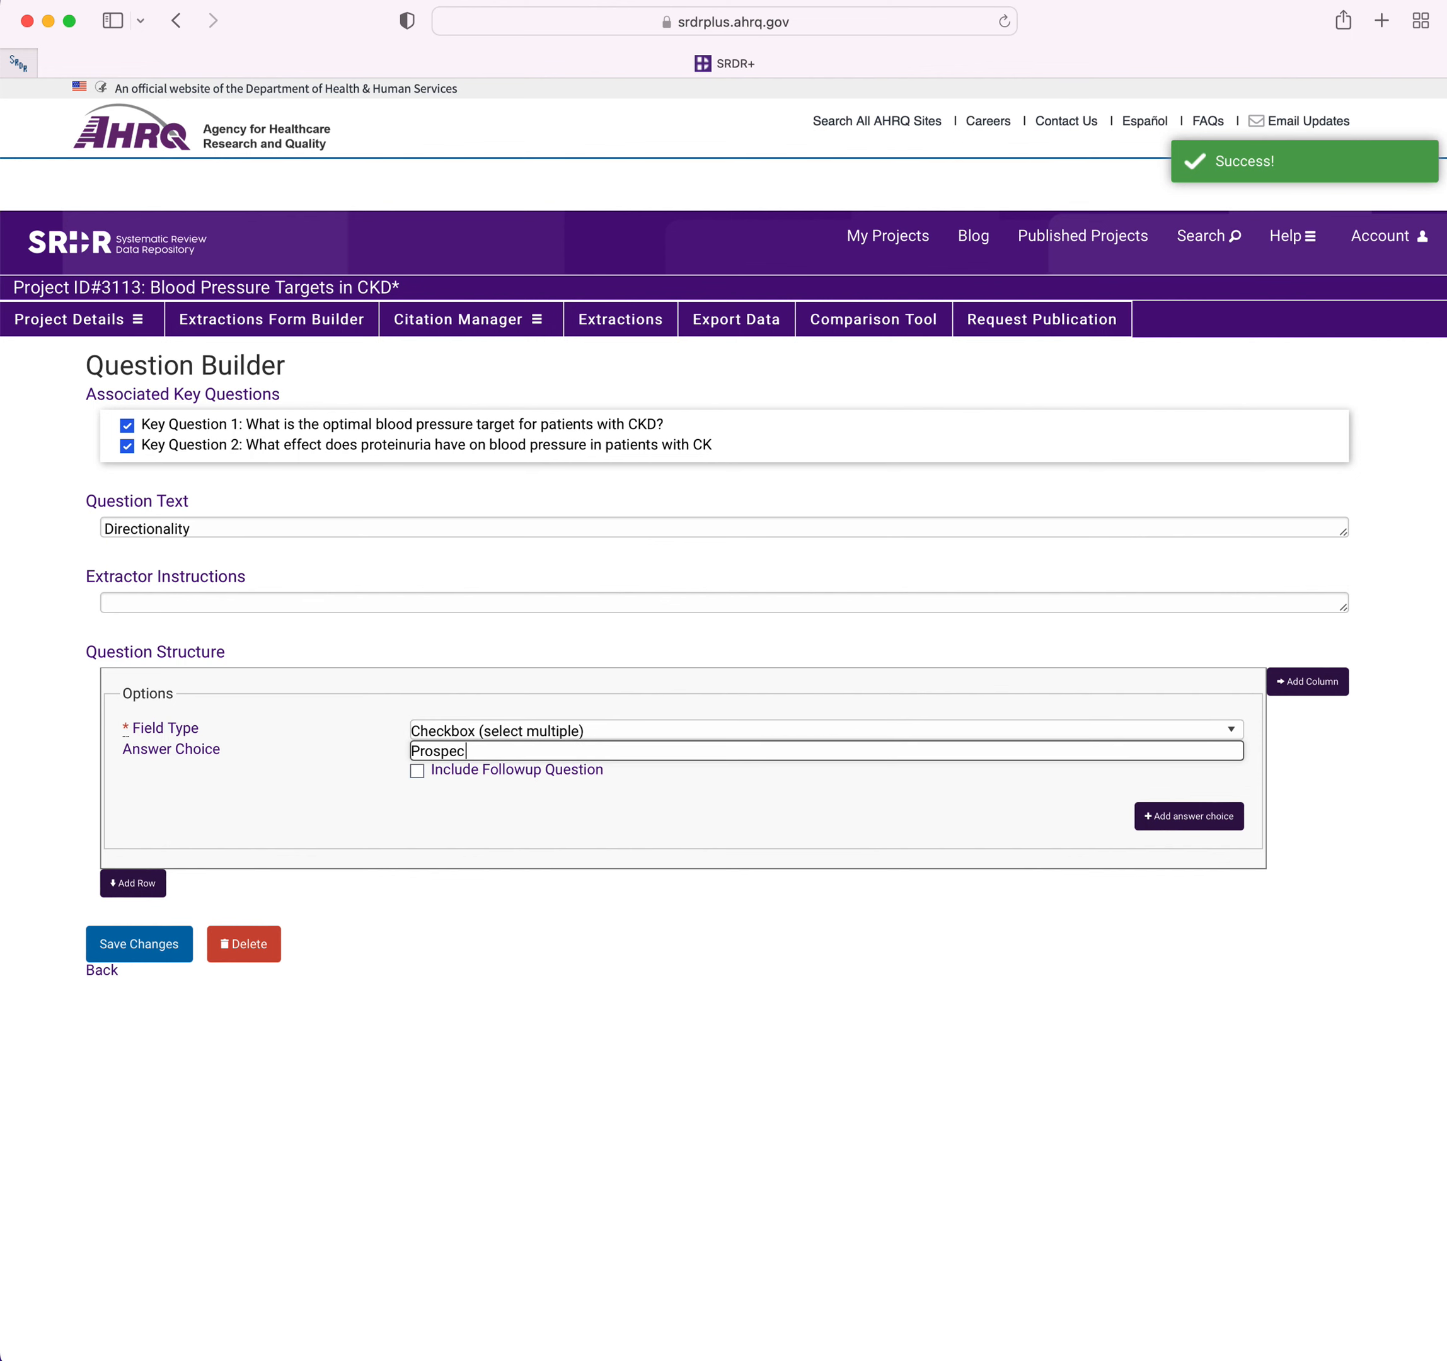
click(1189, 816)
click(700, 795)
text(Re)
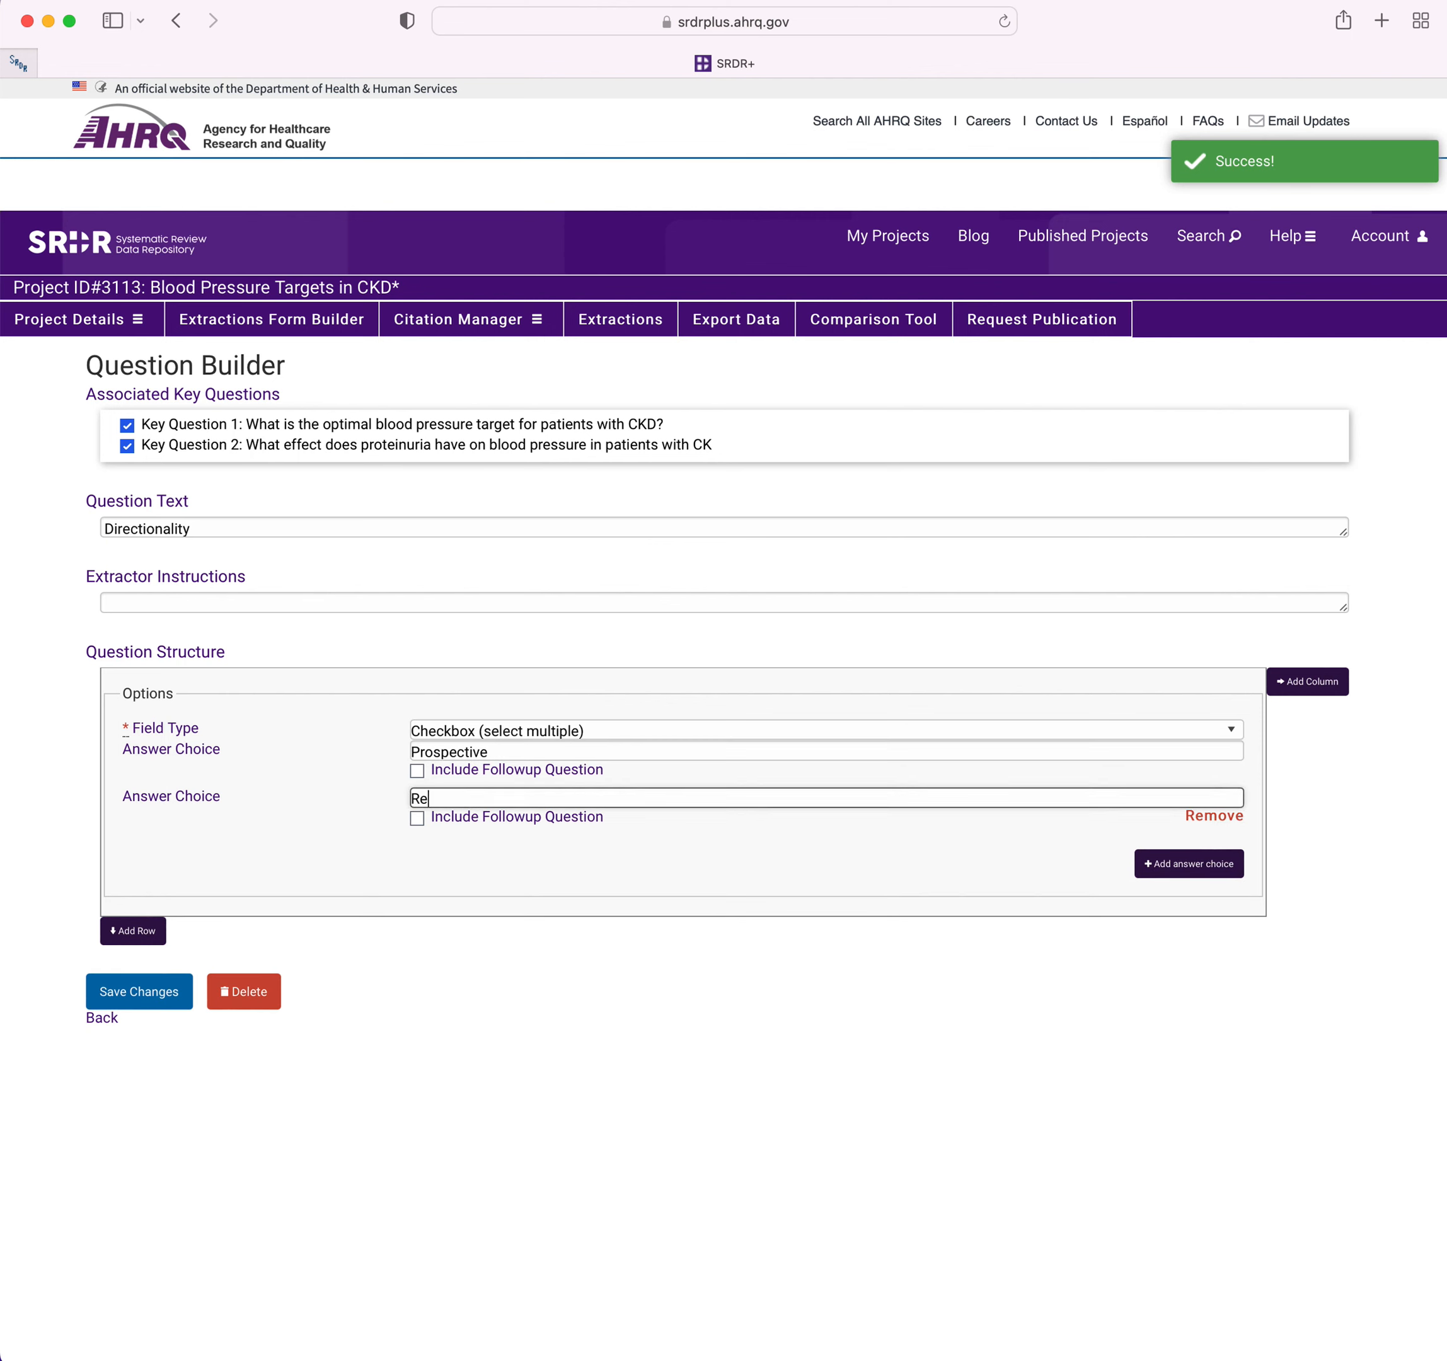
text(trospective)
Add the answer choice Unclear to the Directionality question and save the question.
click(1182, 864)
click(735, 843)
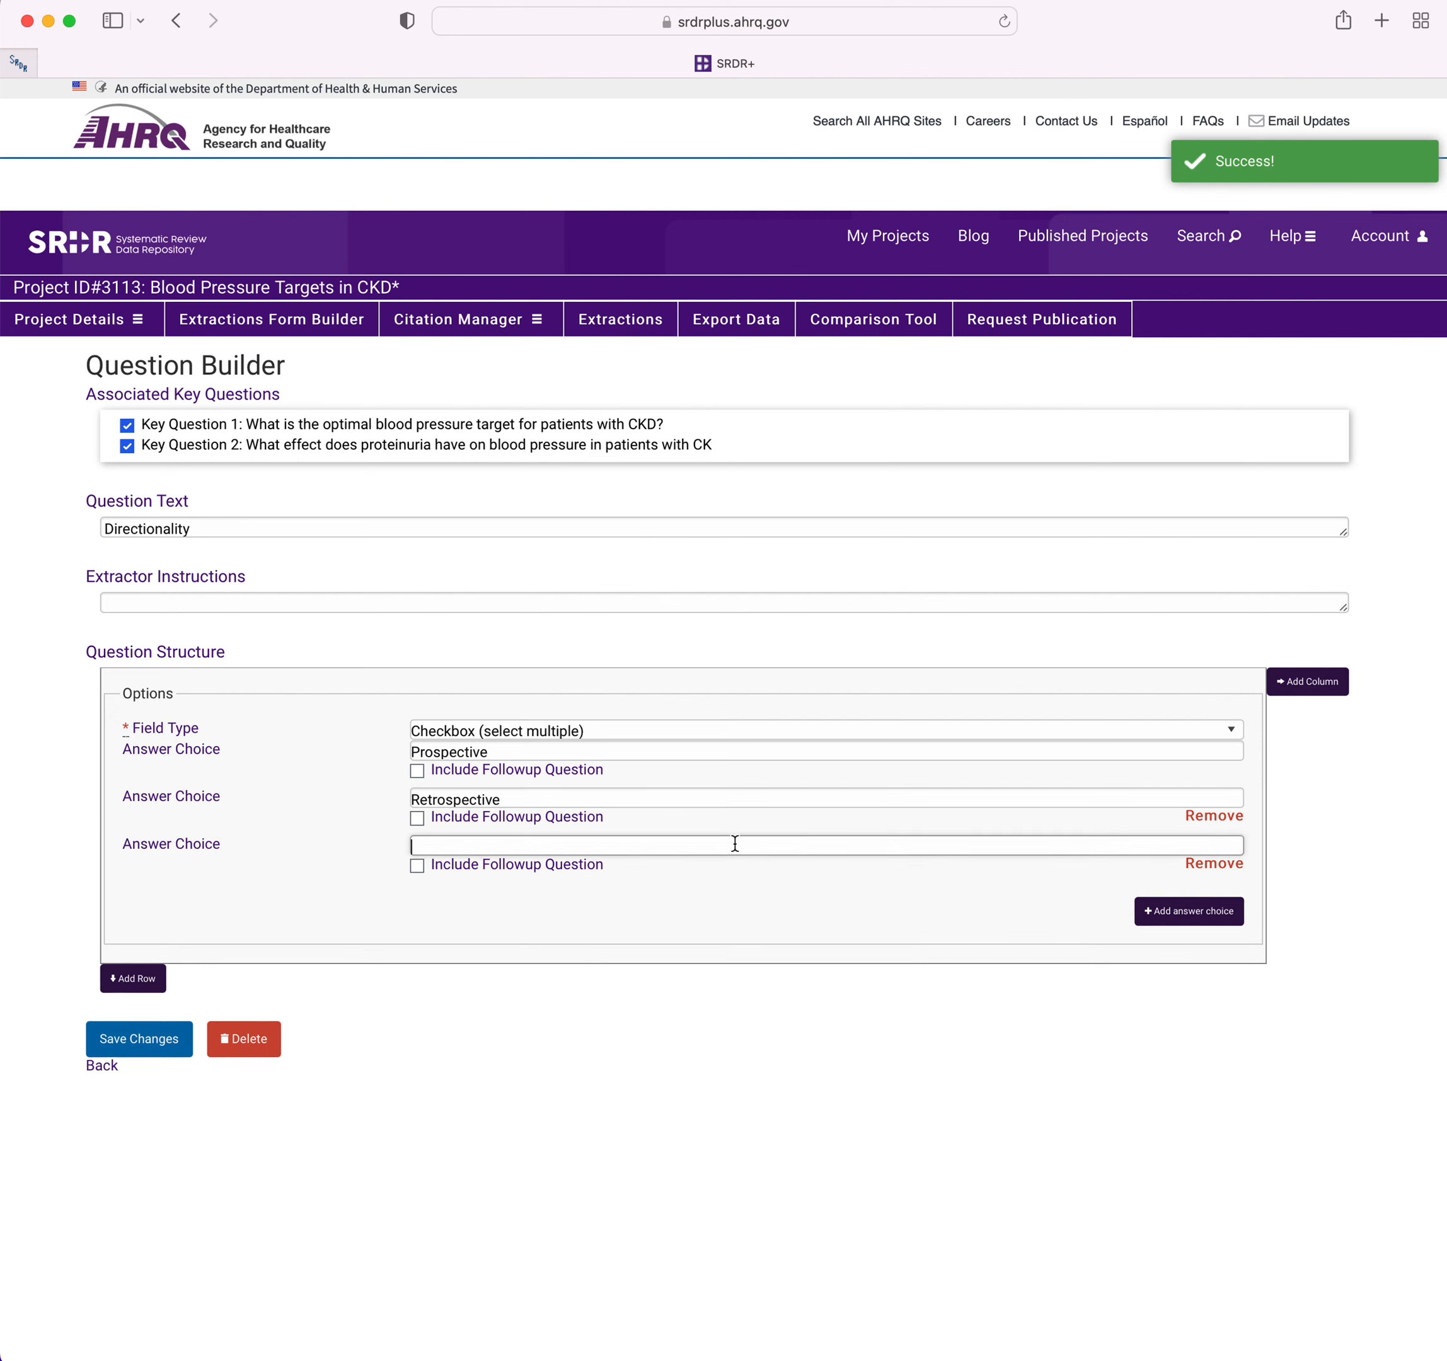
text(Unclear)
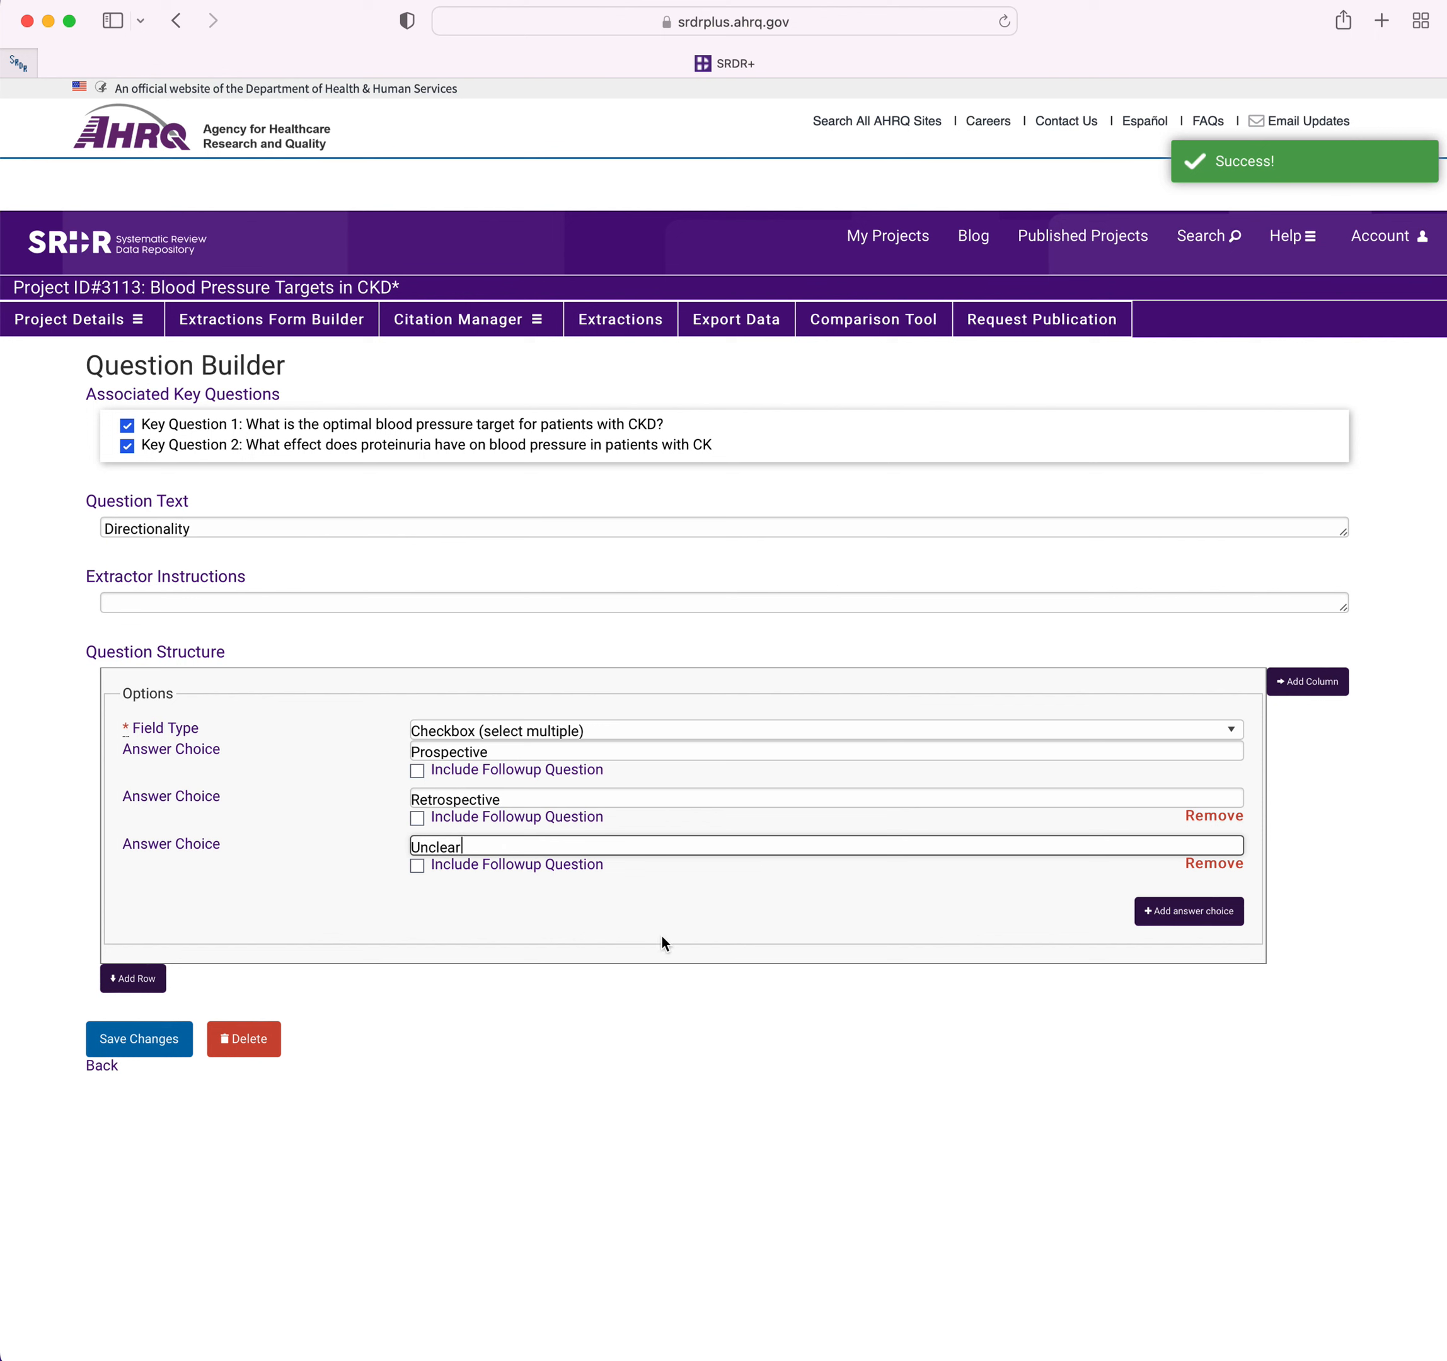
click(132, 1050)
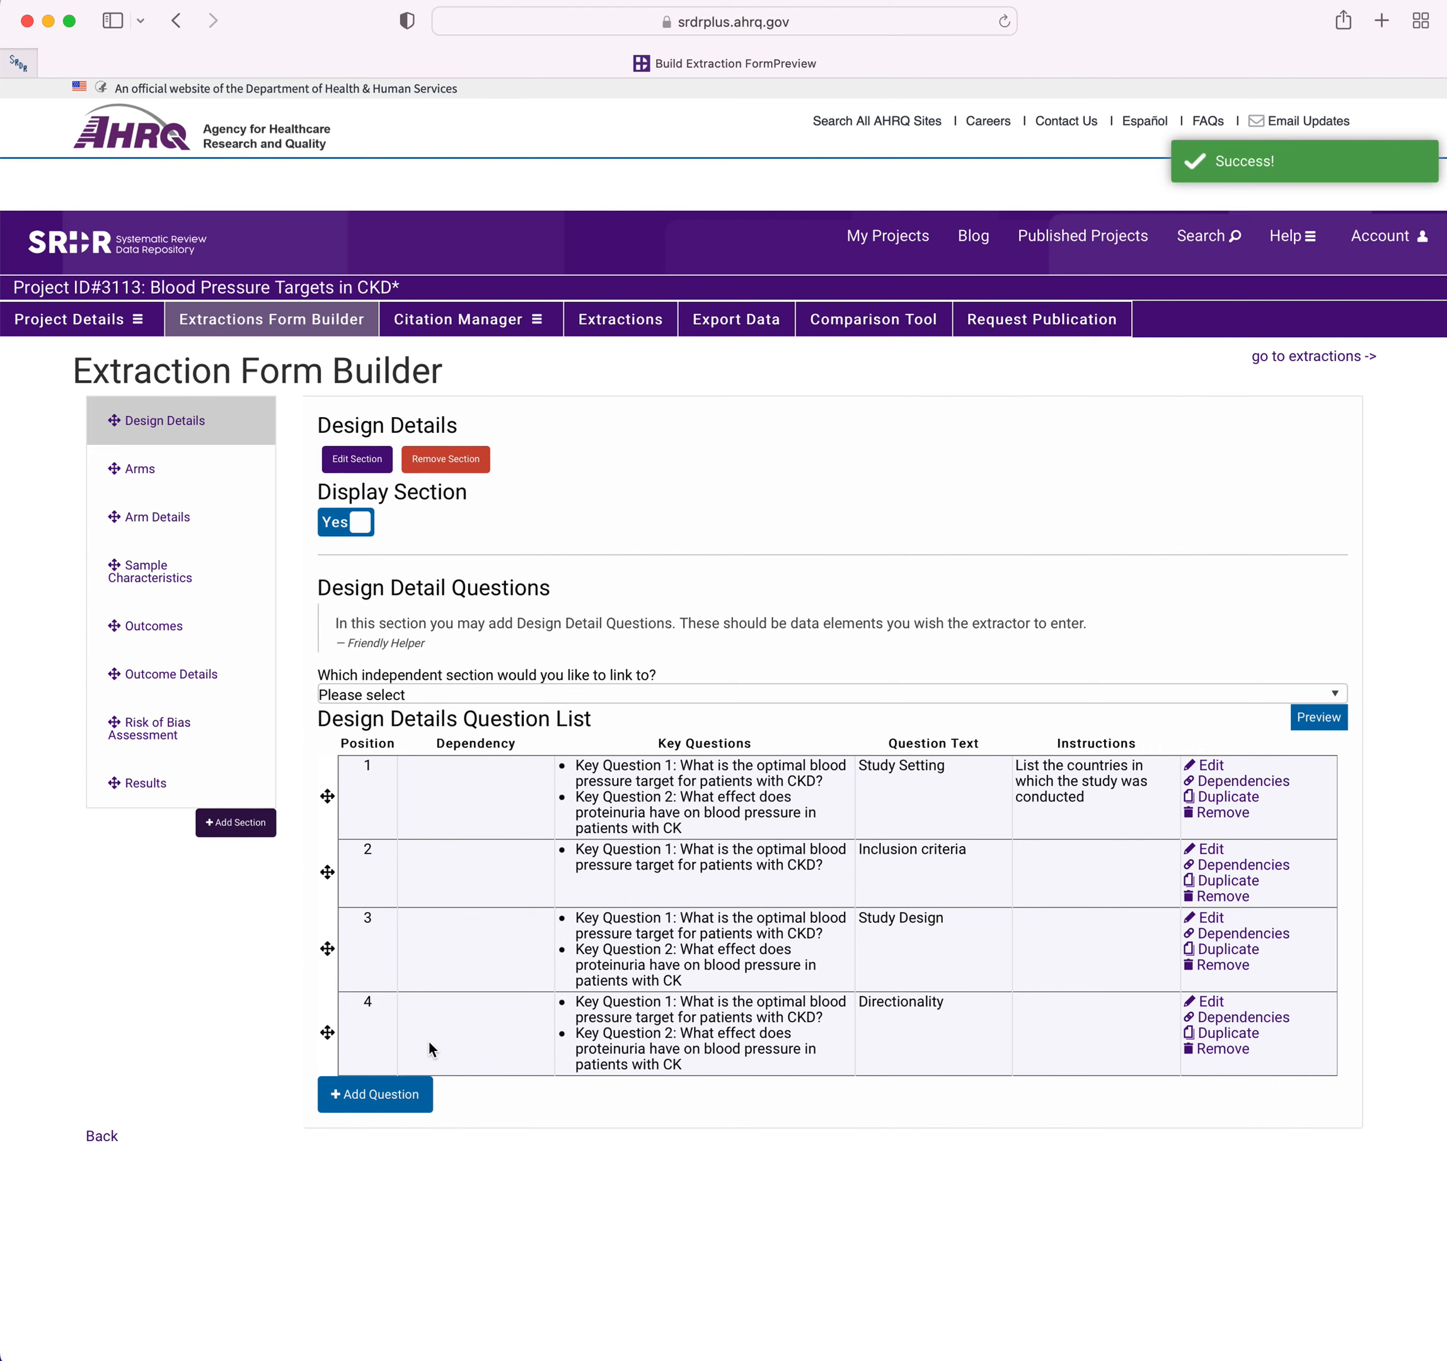
Preview the Design Details questions, and move Inclusion criteria above Study Setting in the question list, reloading the page to renumber the positions.
click(1307, 729)
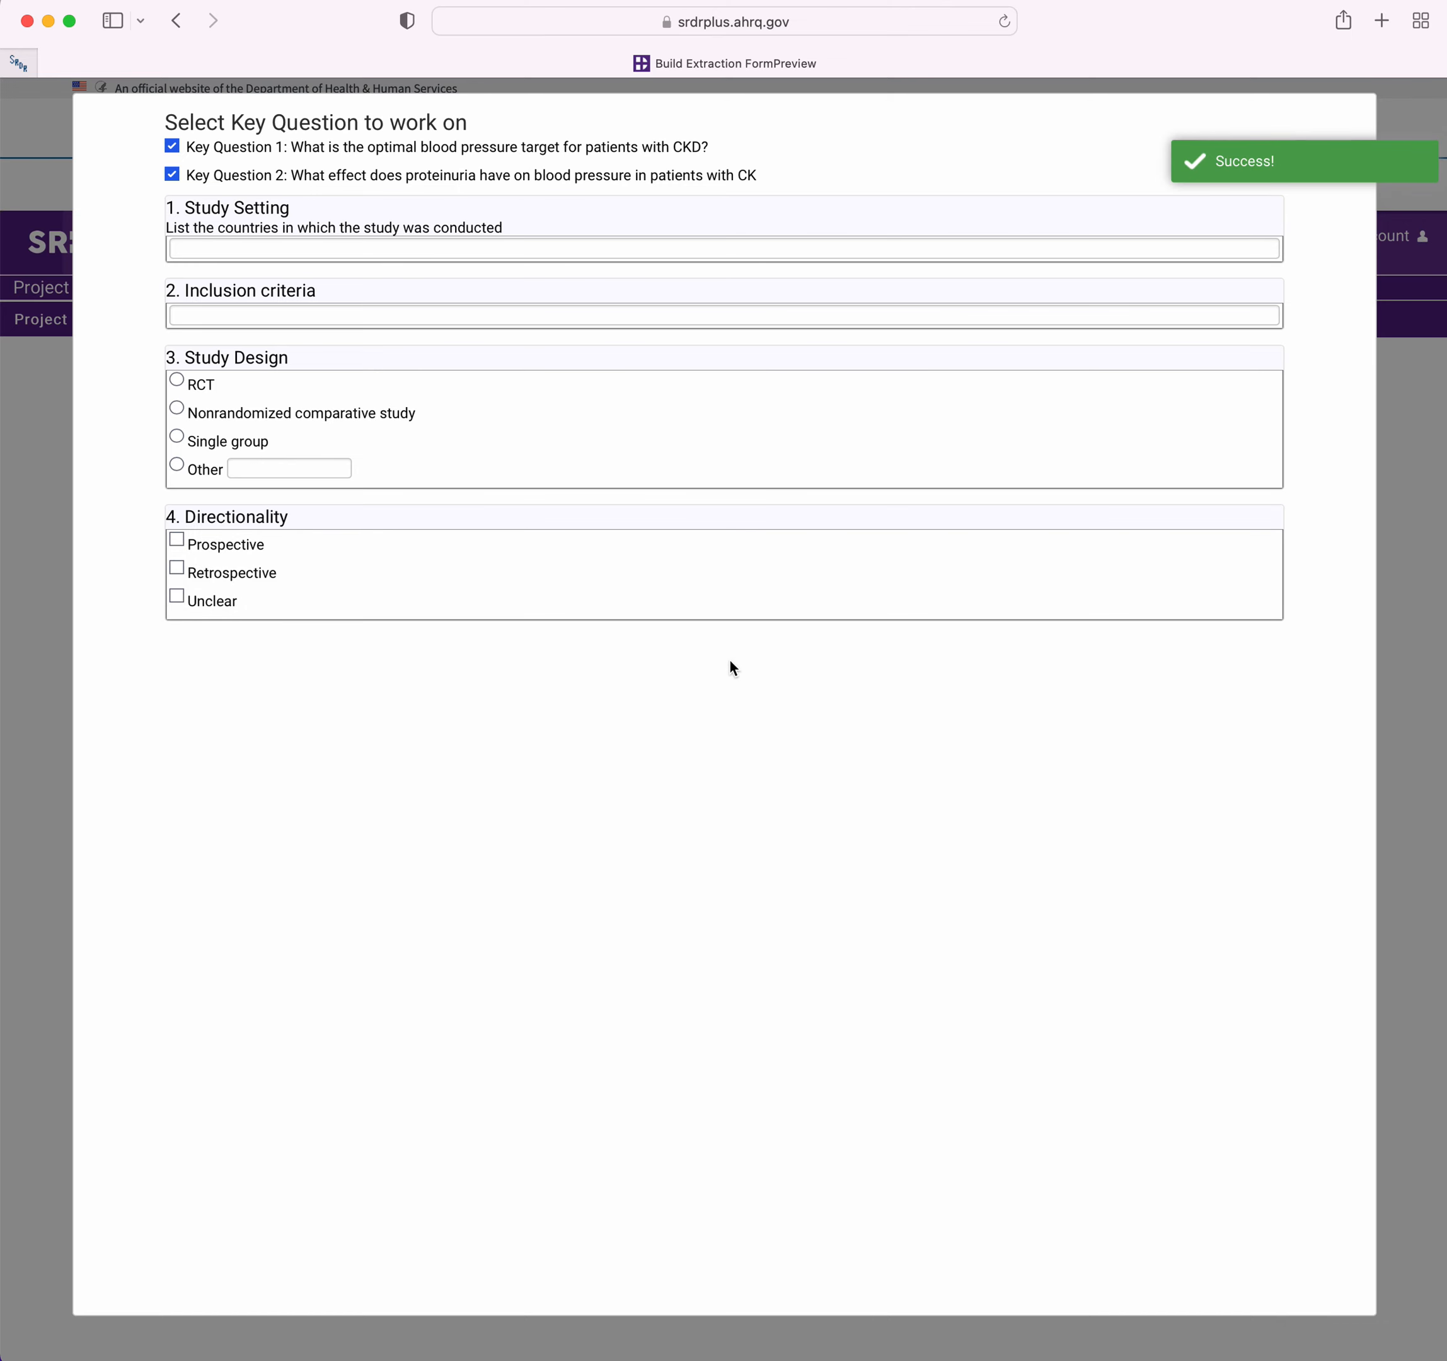
click(45, 753)
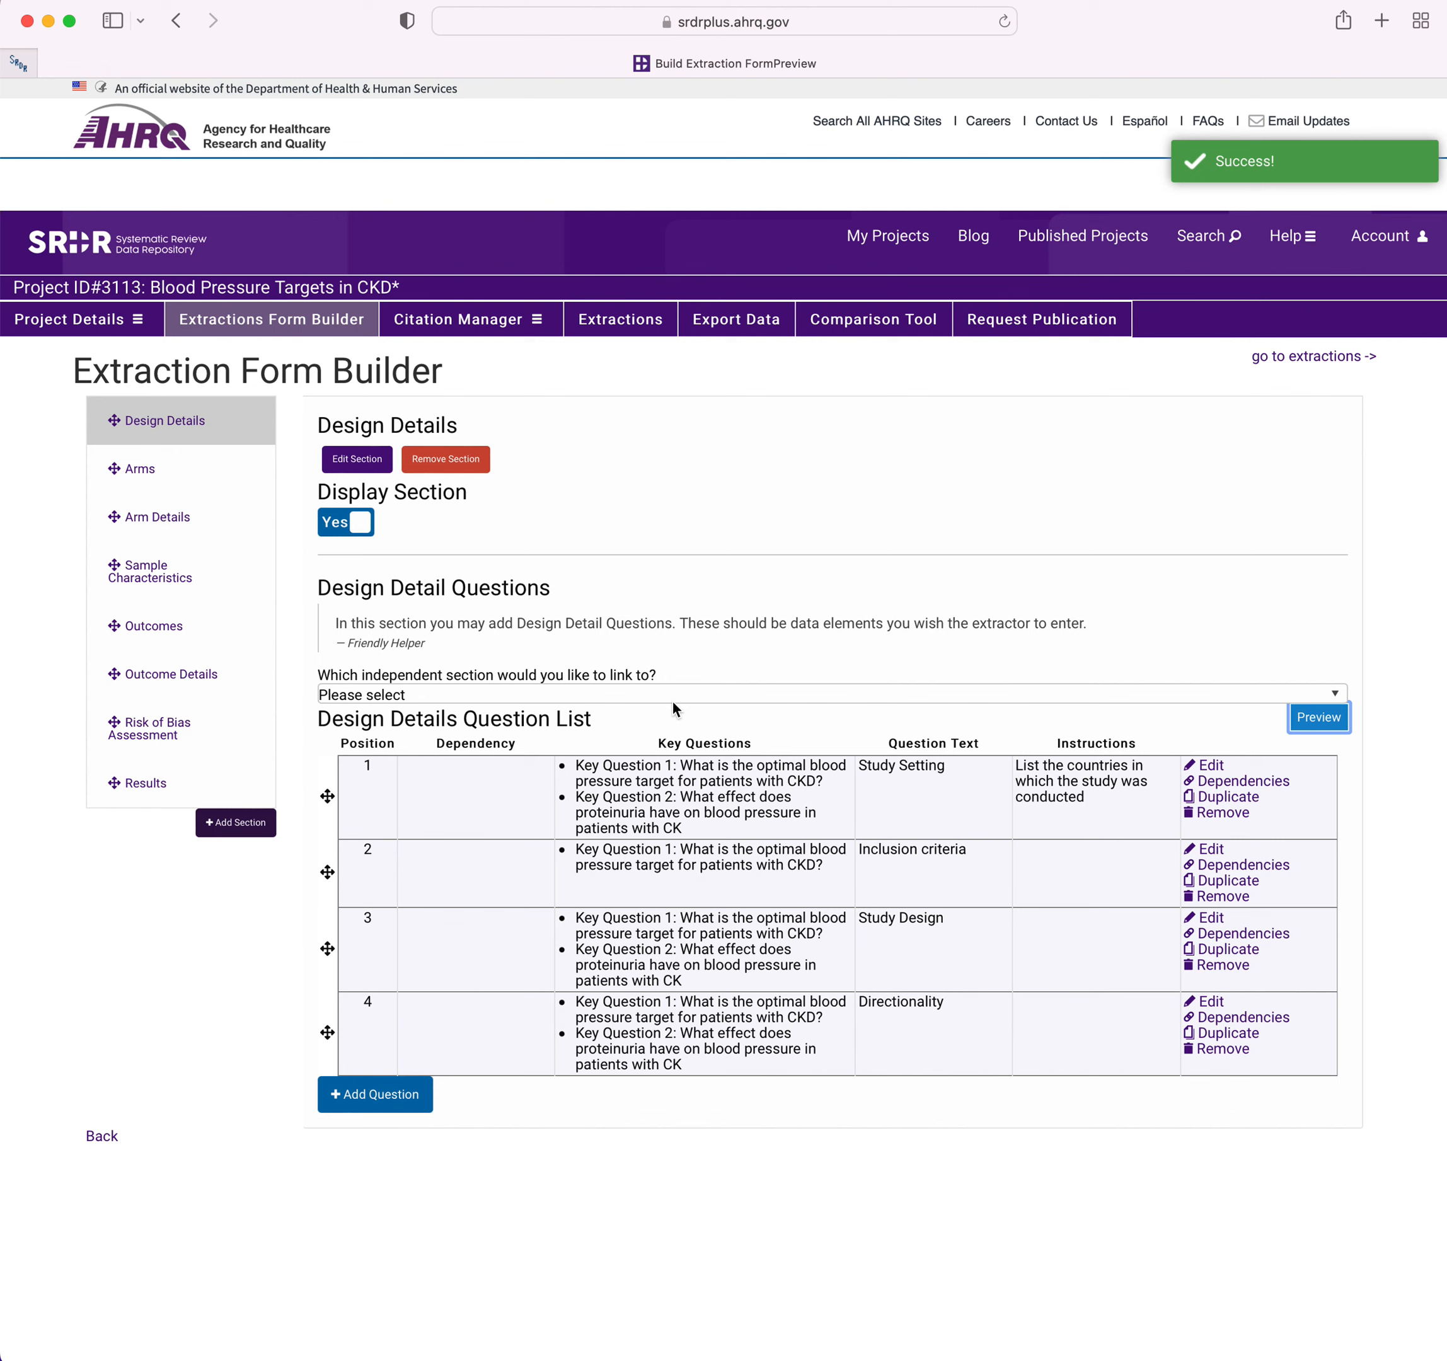
drag(327, 878, 321, 795)
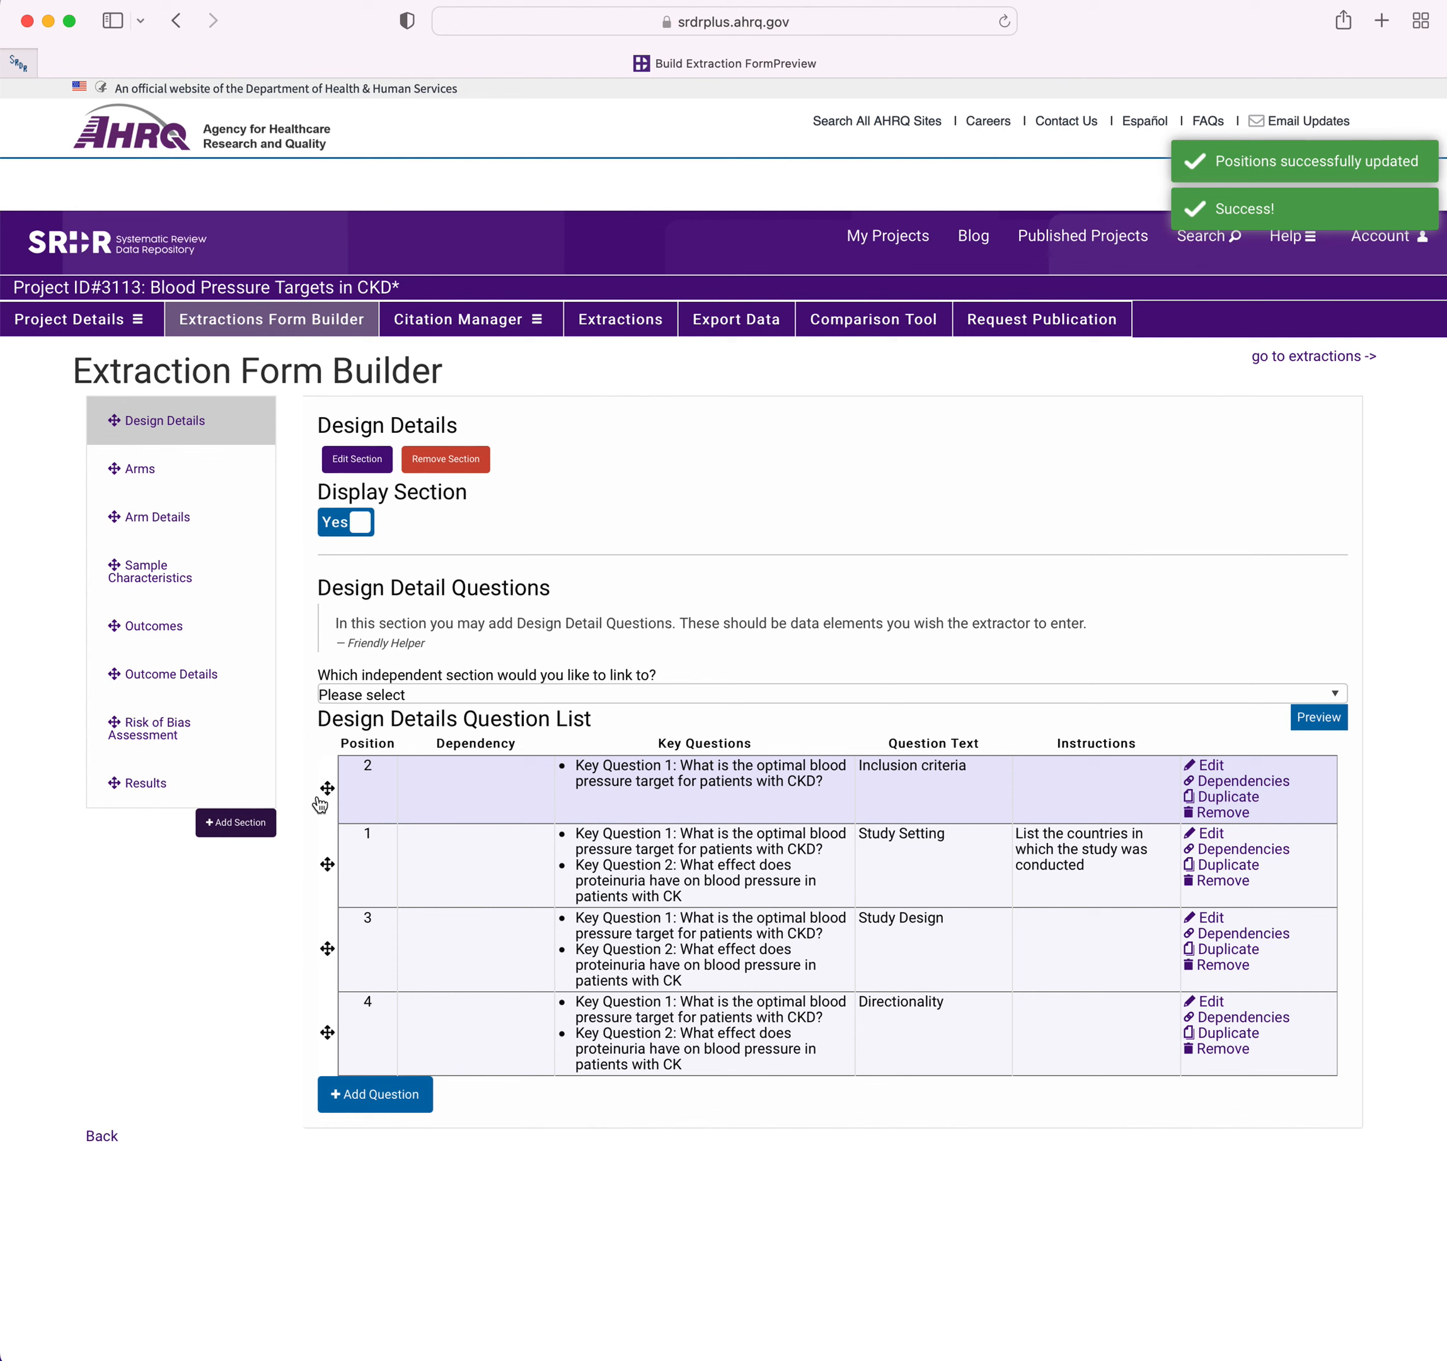
click(1003, 20)
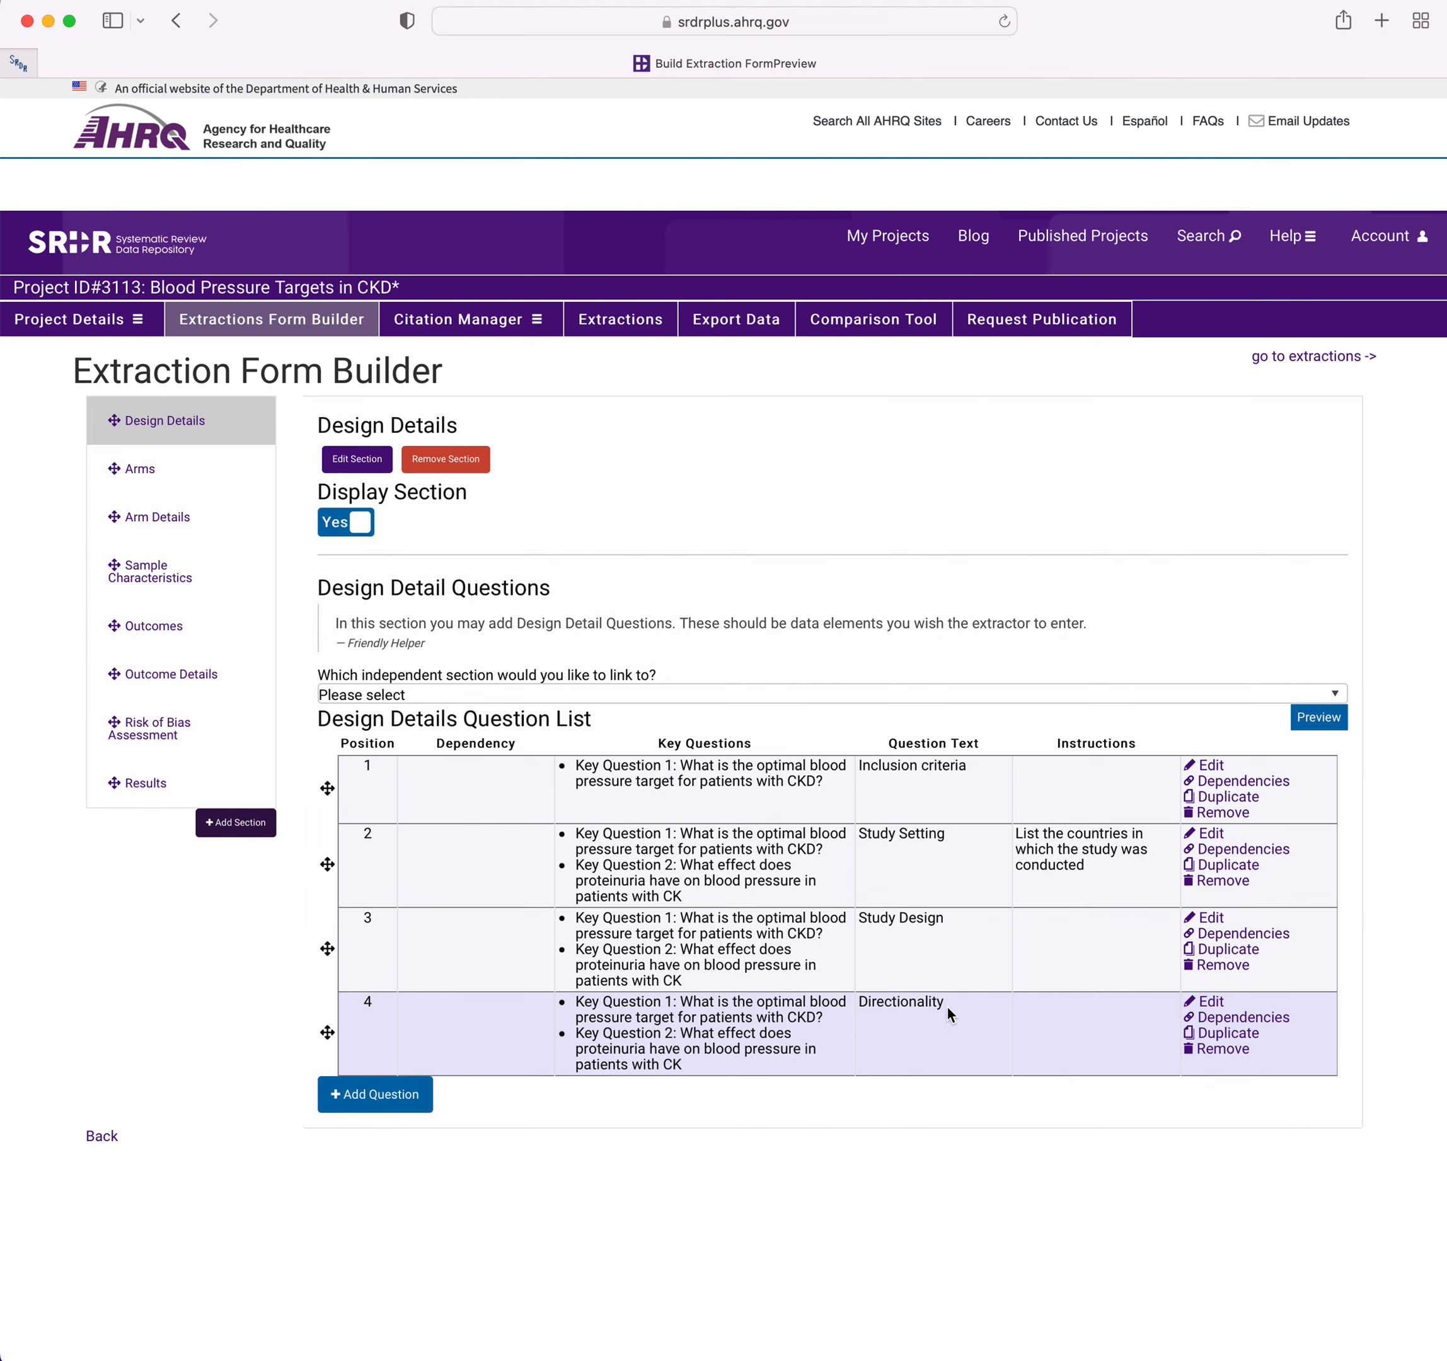
Make the Study Design options Nonrandomized comparative study, Single group and Other prerequisites for the Directionality question, and save the dependencies.
click(1224, 1015)
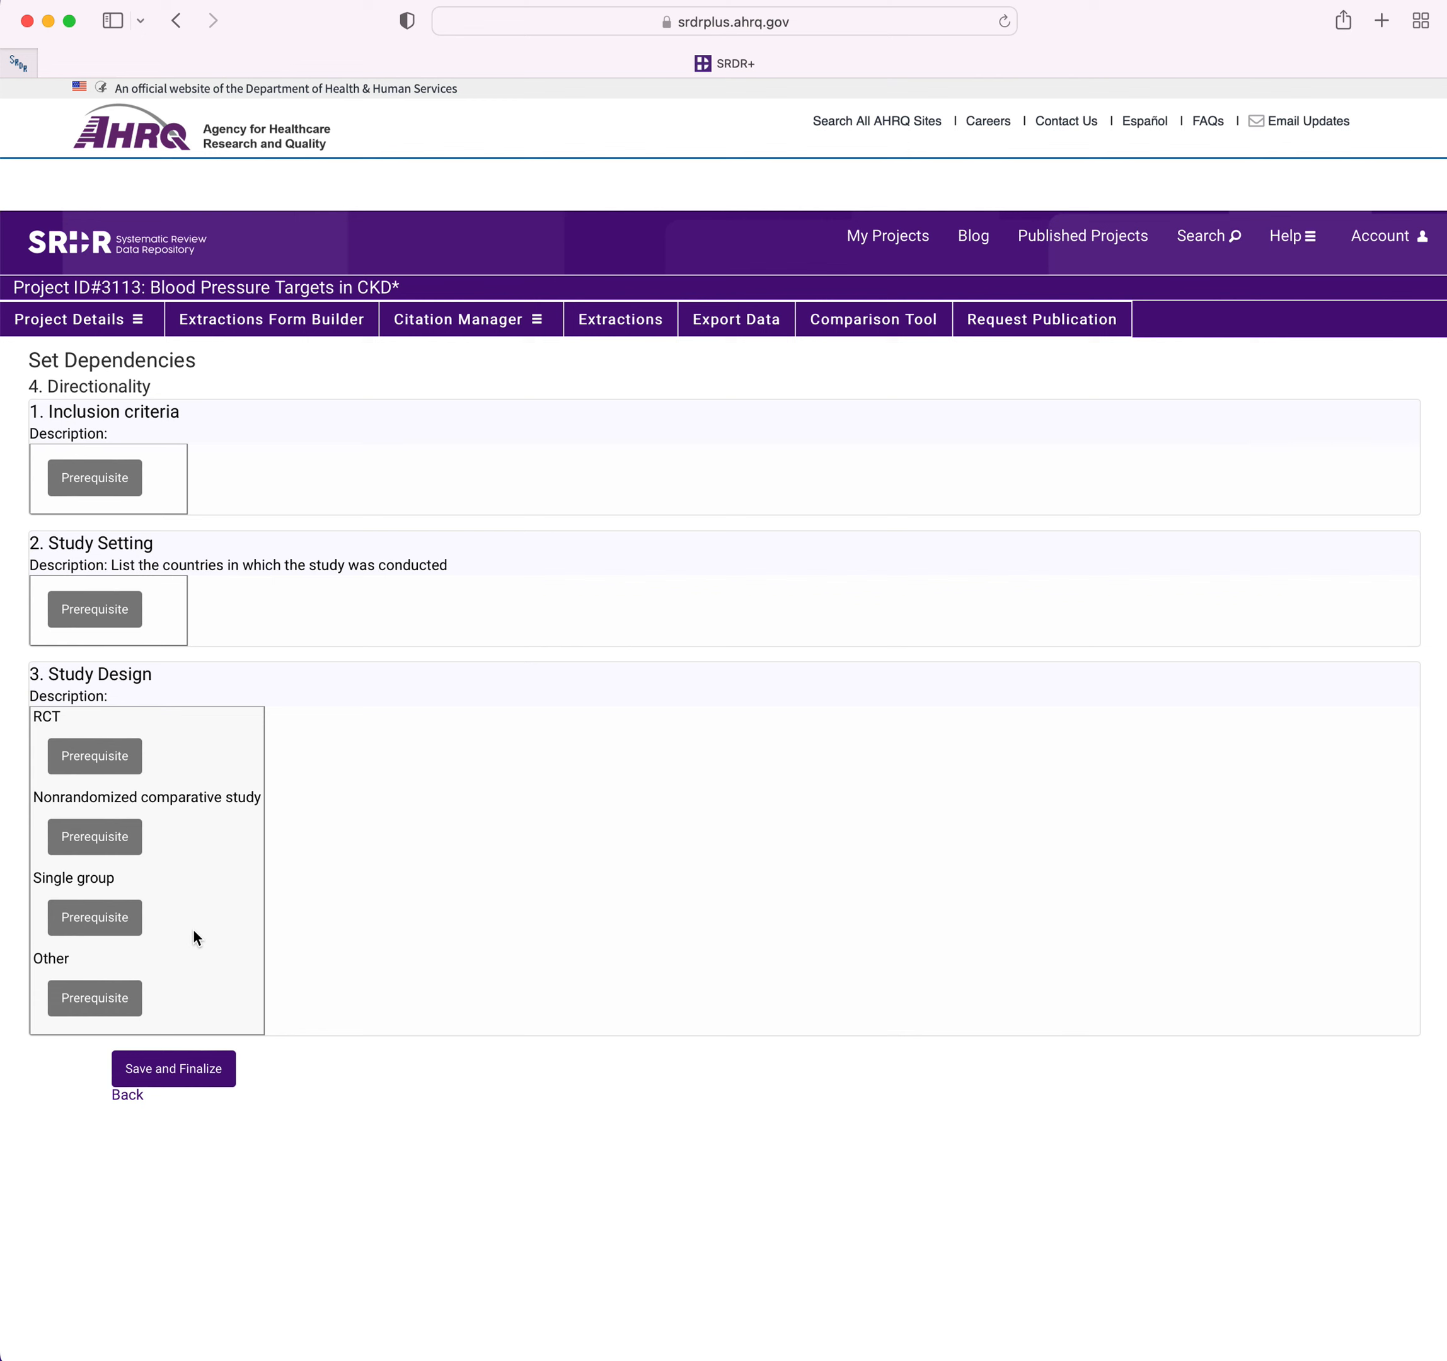
click(118, 847)
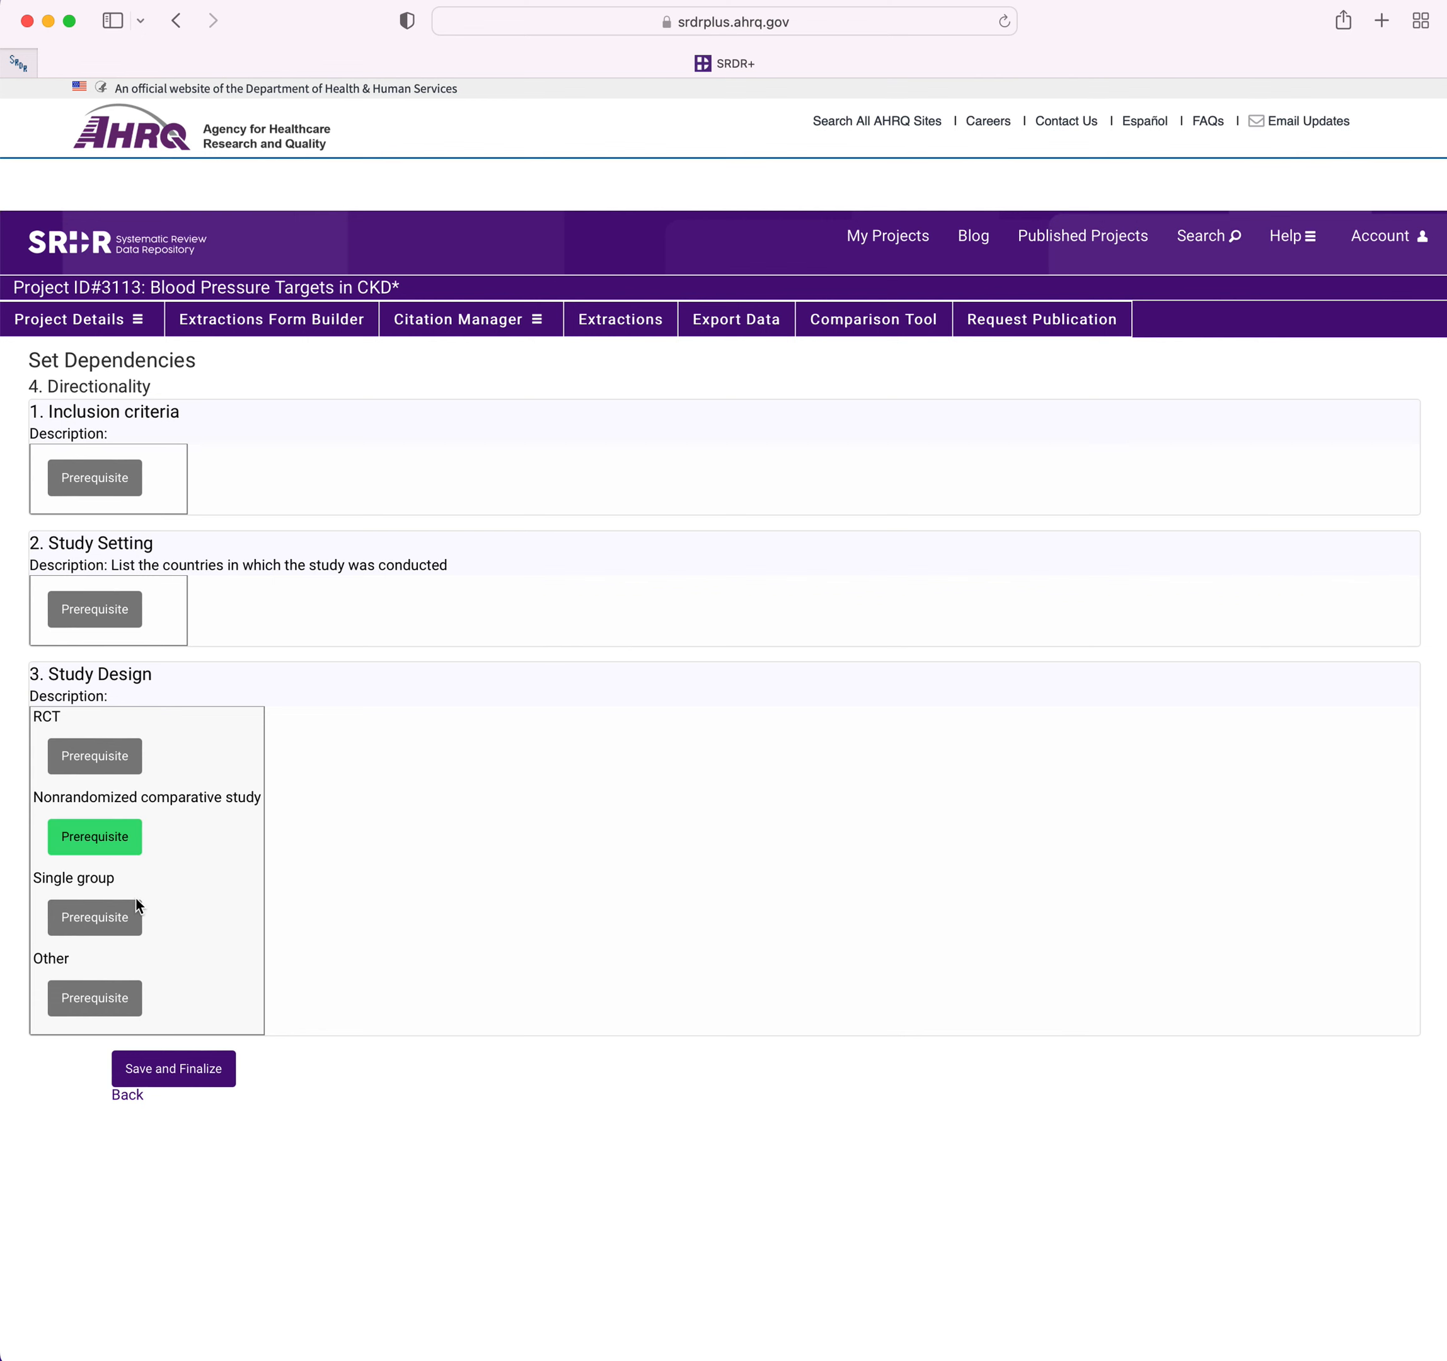
click(114, 999)
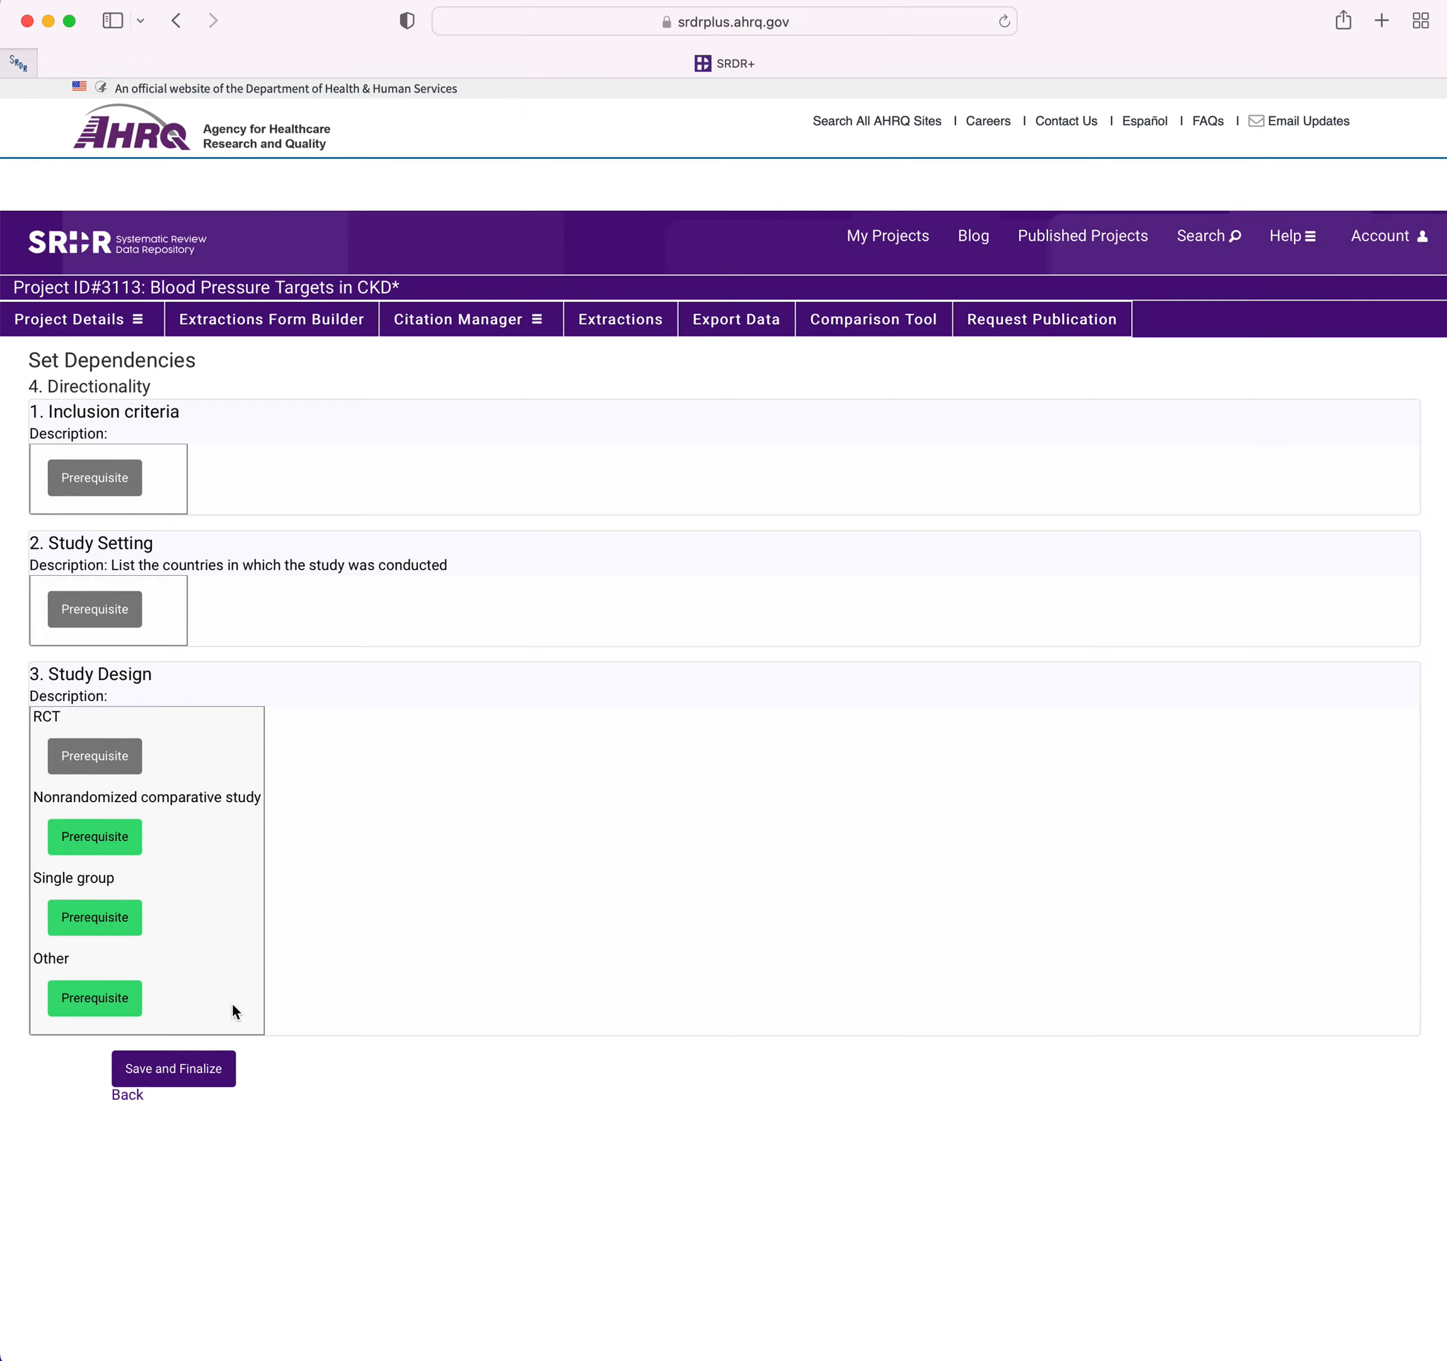
click(211, 1069)
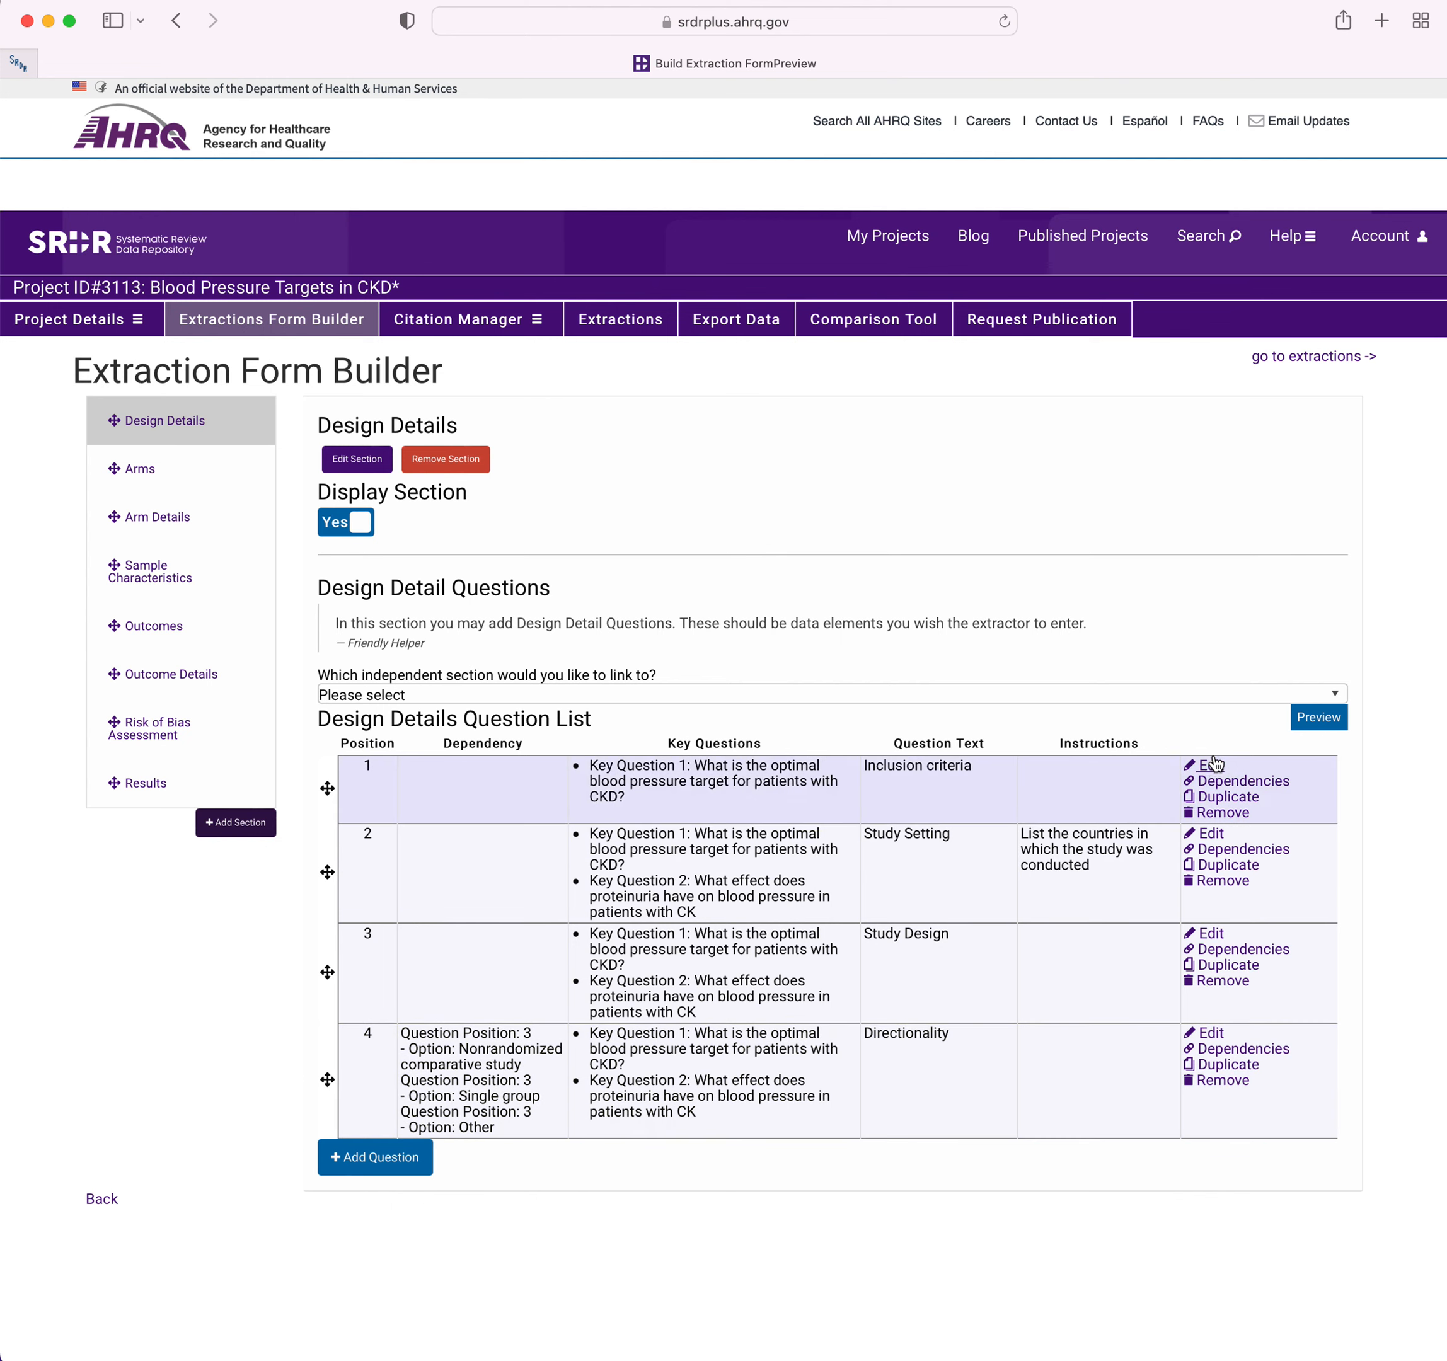
Preview the Design Details form and test the Directionality dependency by selecting RCT, Nonrandomized comparative study and Single group under Study Design.
click(1318, 718)
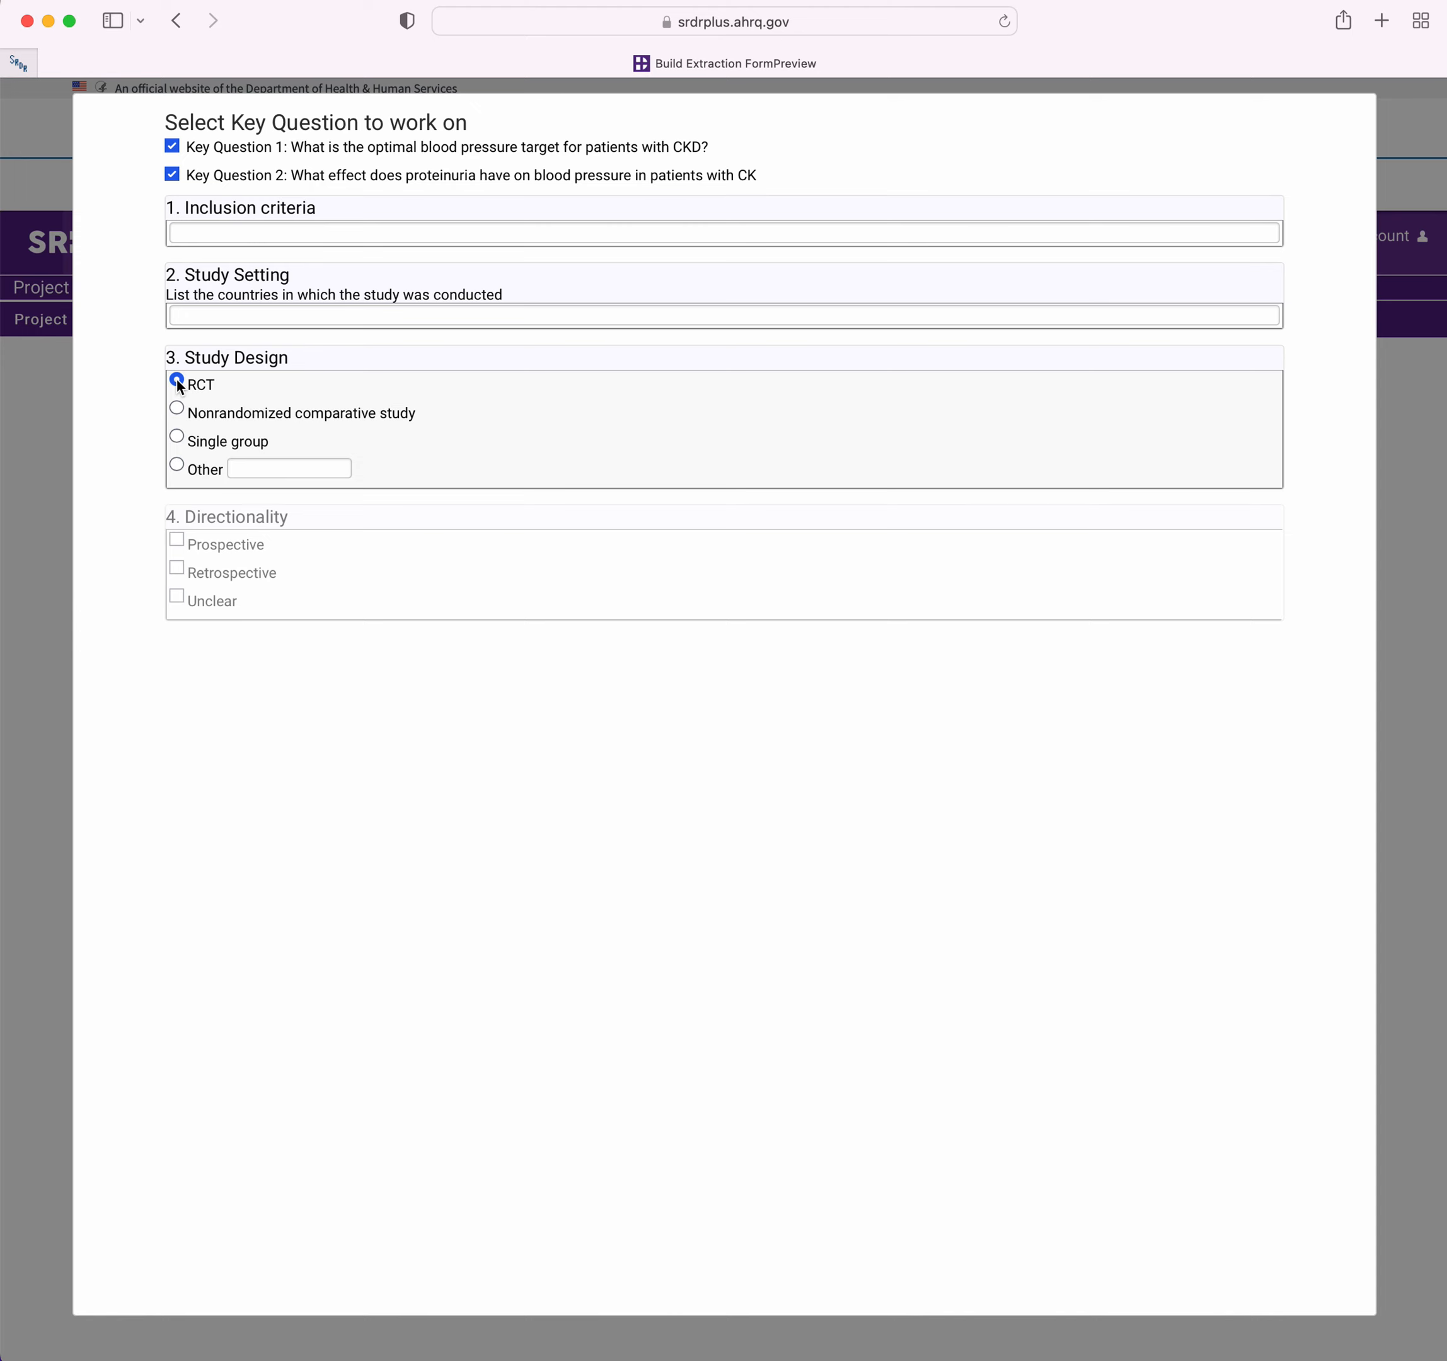
click(178, 414)
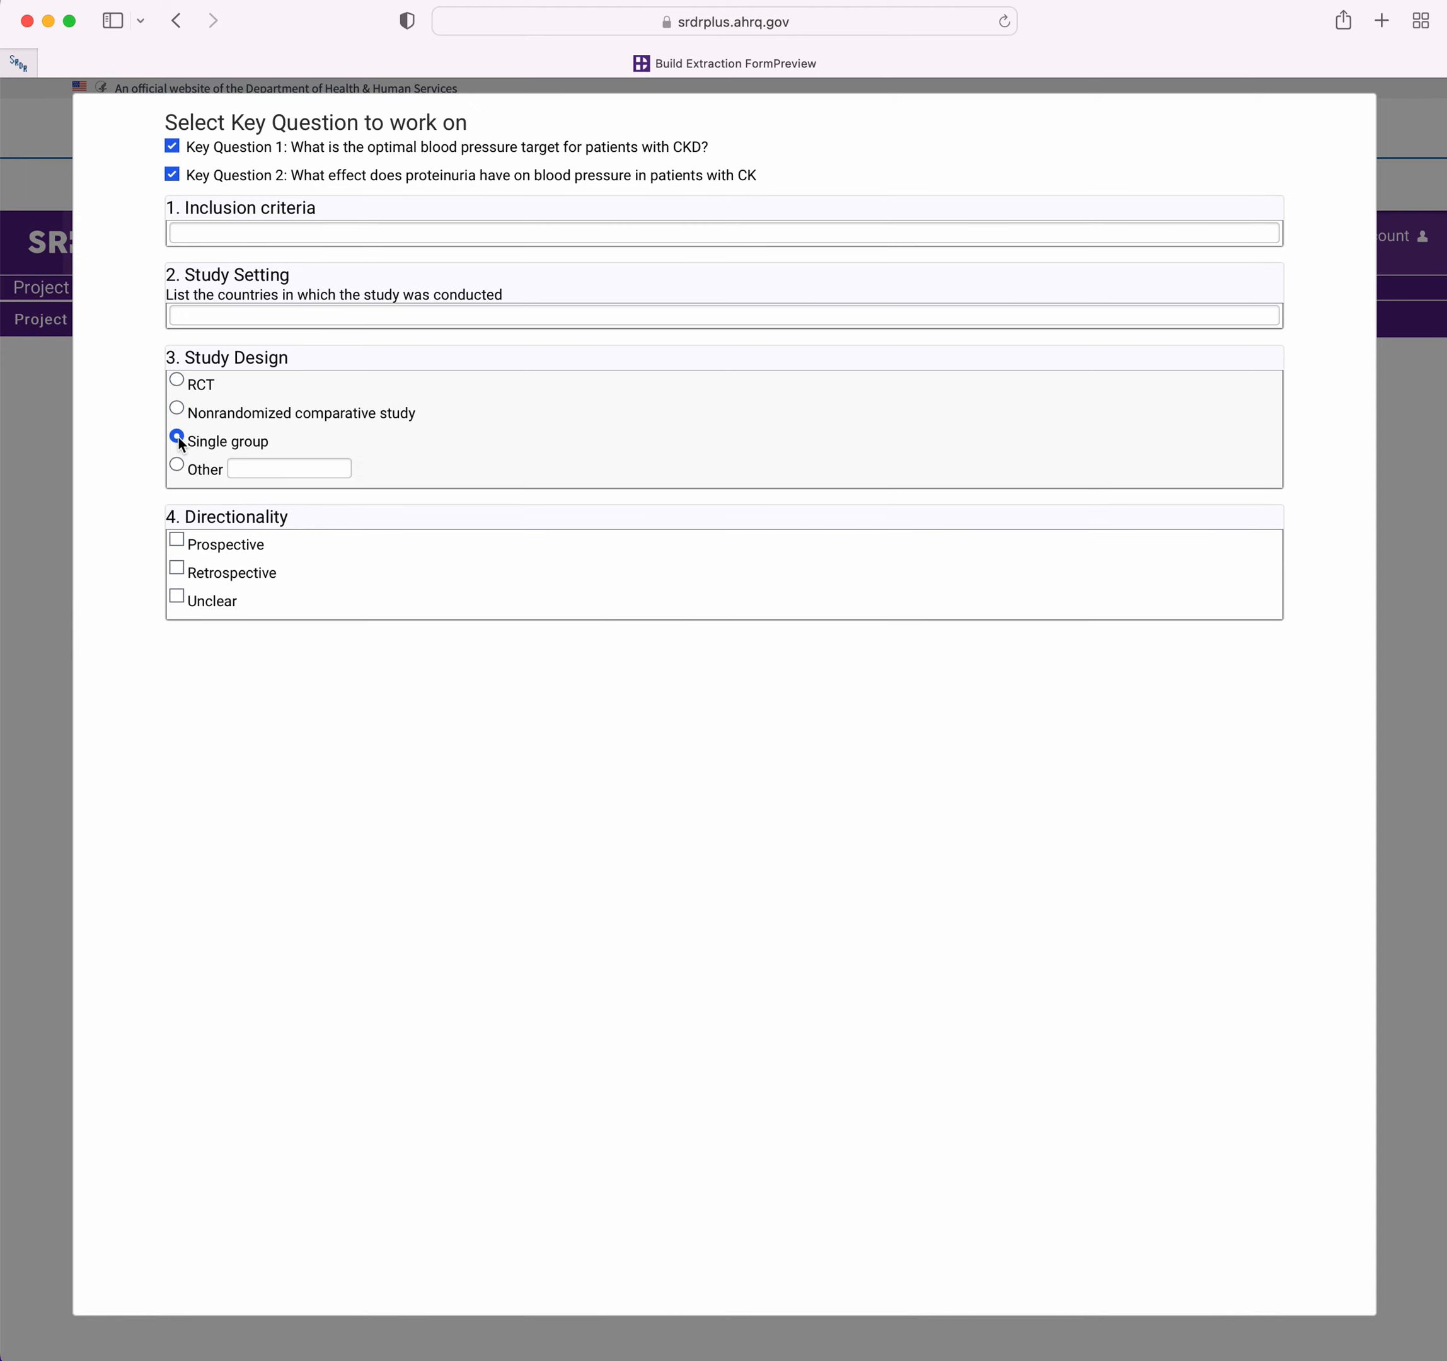